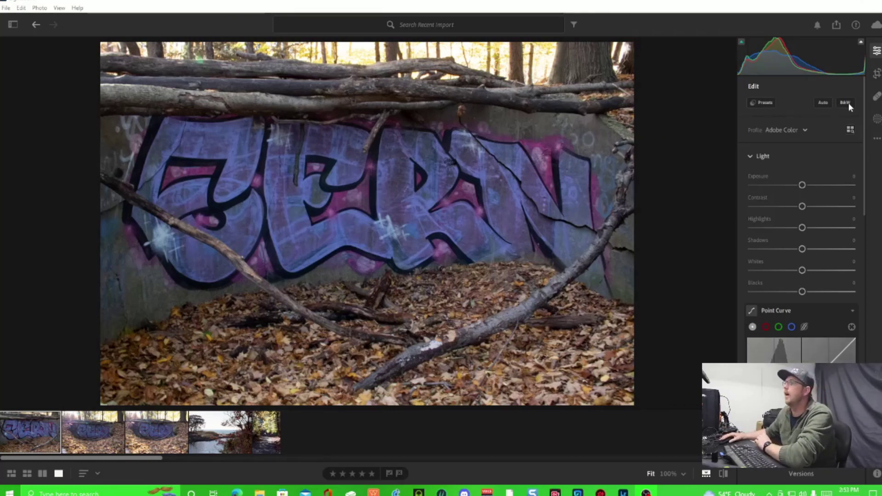
- Apply Auto tone adjustments to the first and second graffiti photos
click(824, 103)
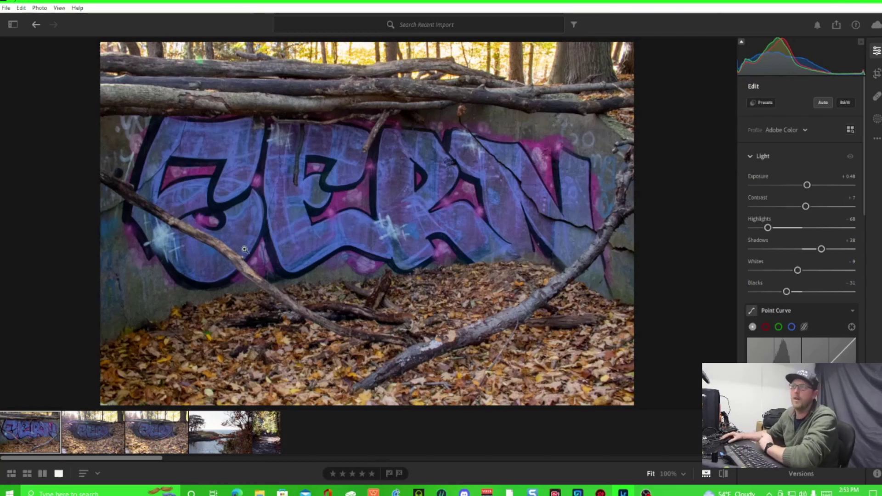
click(117, 438)
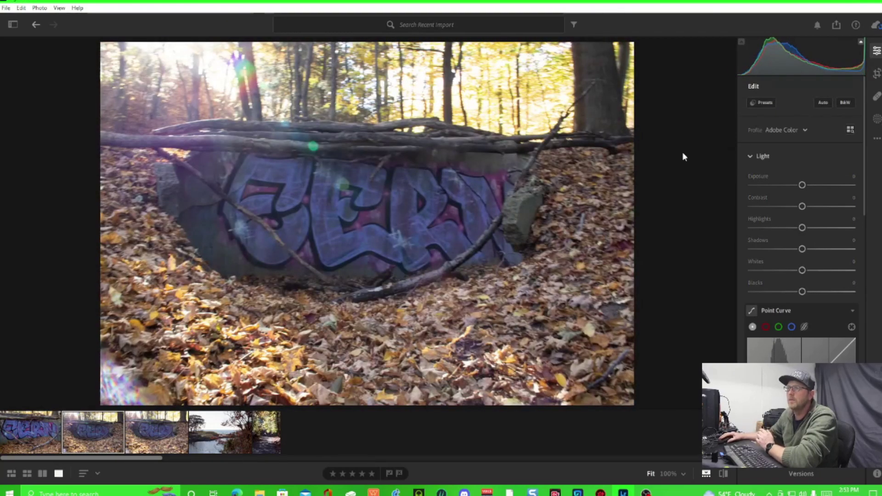
click(823, 102)
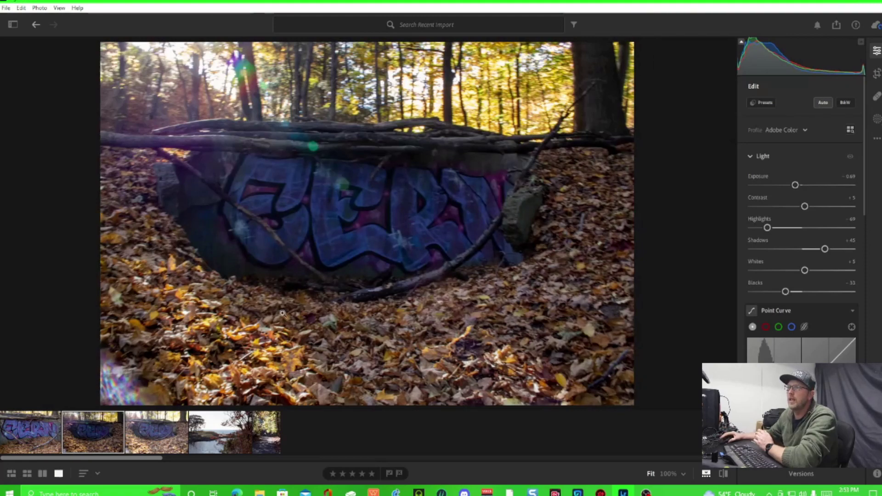
- Compare the filmstrip photos, ending on the blurry third graffiti shot
click(155, 440)
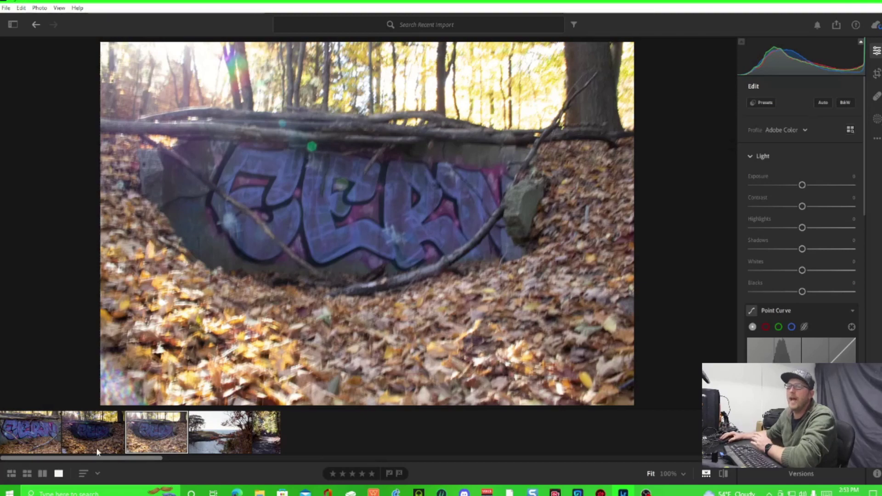
click(82, 434)
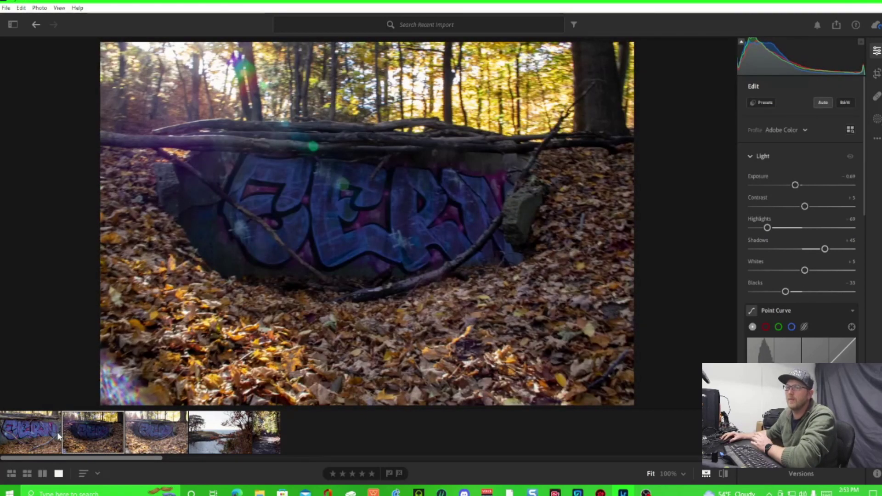
click(54, 431)
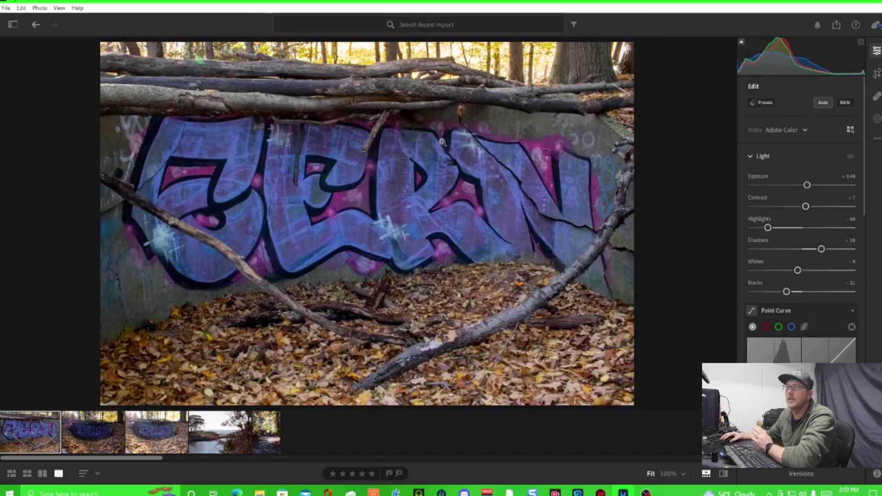
click(102, 440)
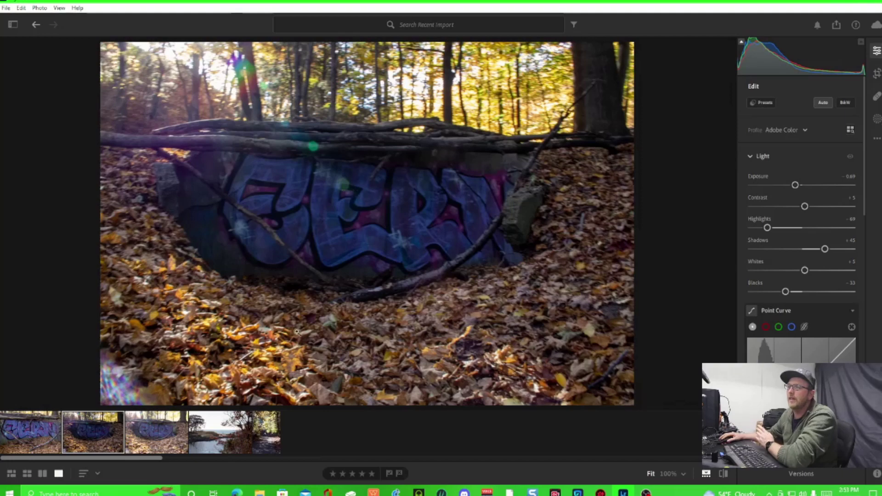
click(153, 432)
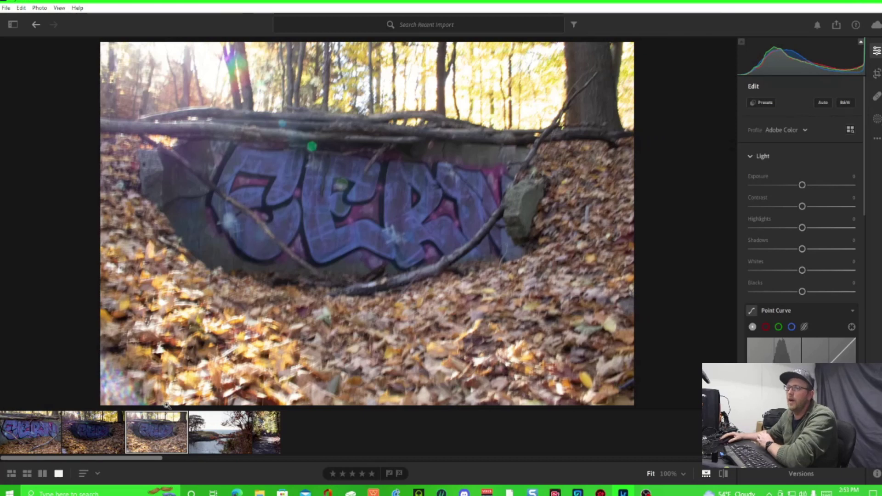
- Delete the blurry third graffiti photo from Lightroom
right_click(157, 427)
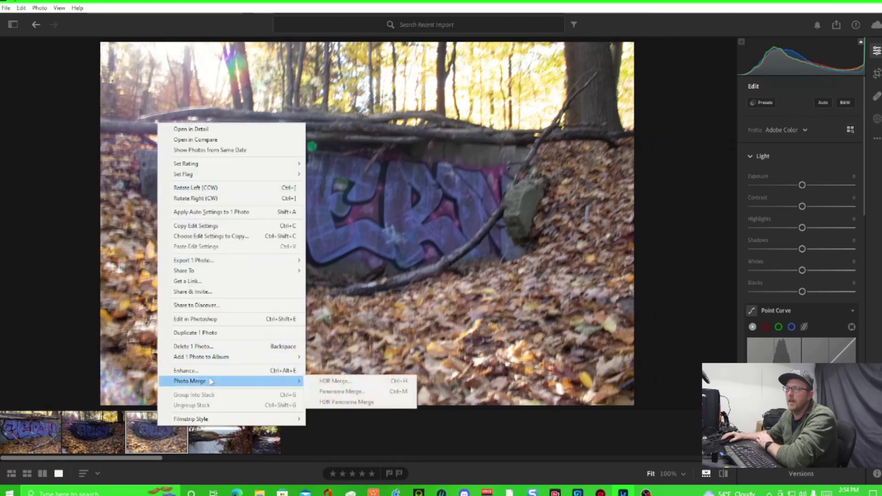
click(213, 348)
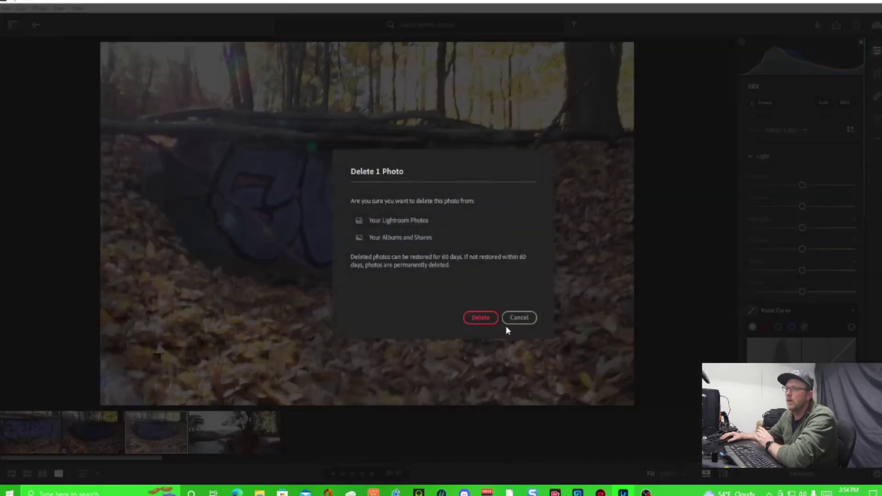
click(479, 319)
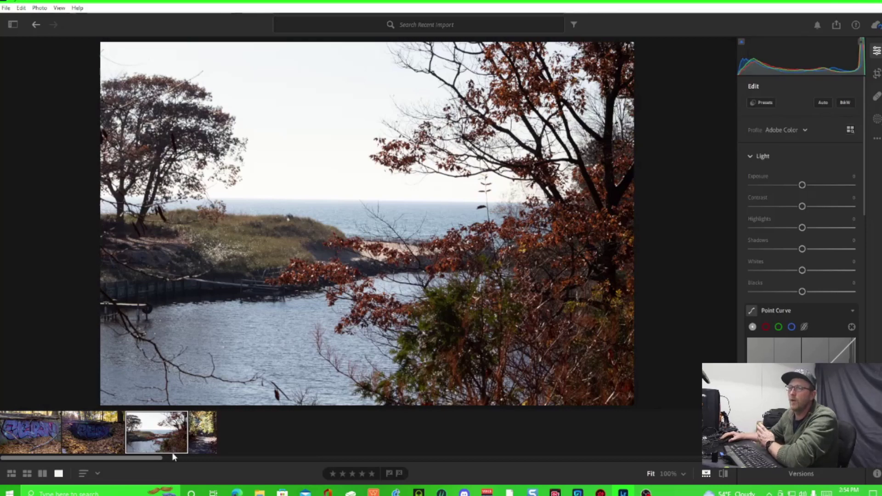
- Apply Auto to the forest path and coastline photos, then reopen the graffiti wall photo
click(197, 433)
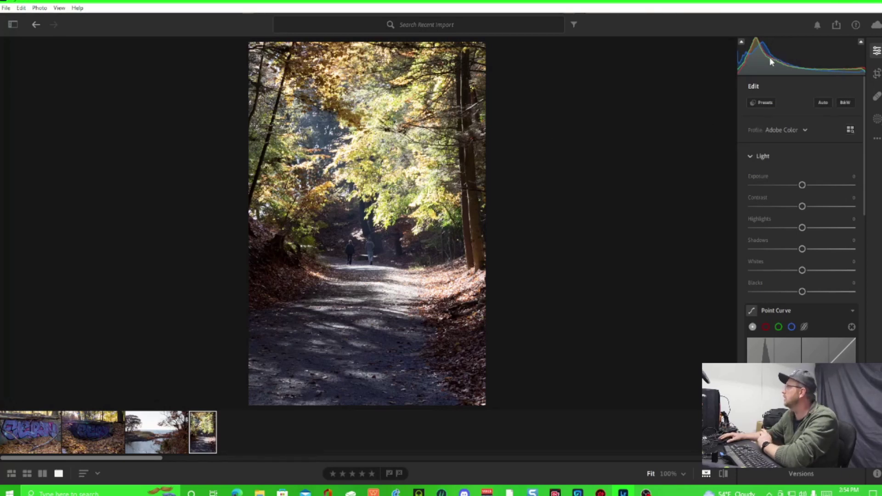
click(817, 101)
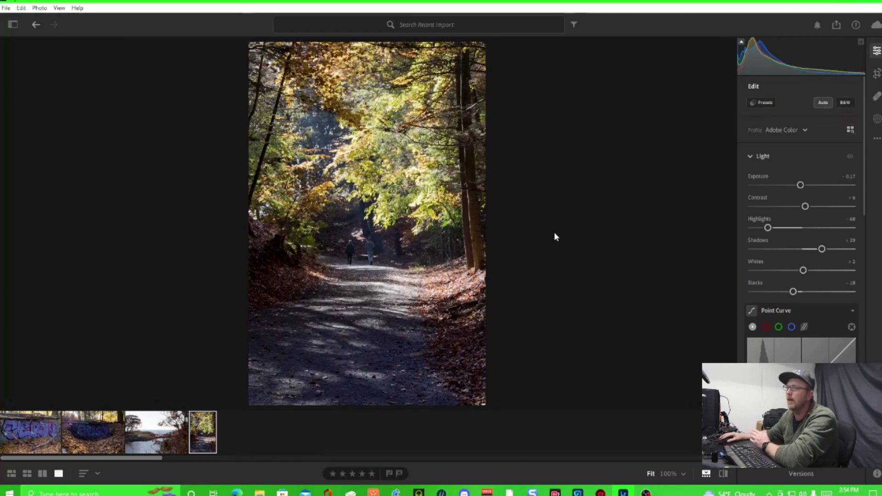
click(158, 443)
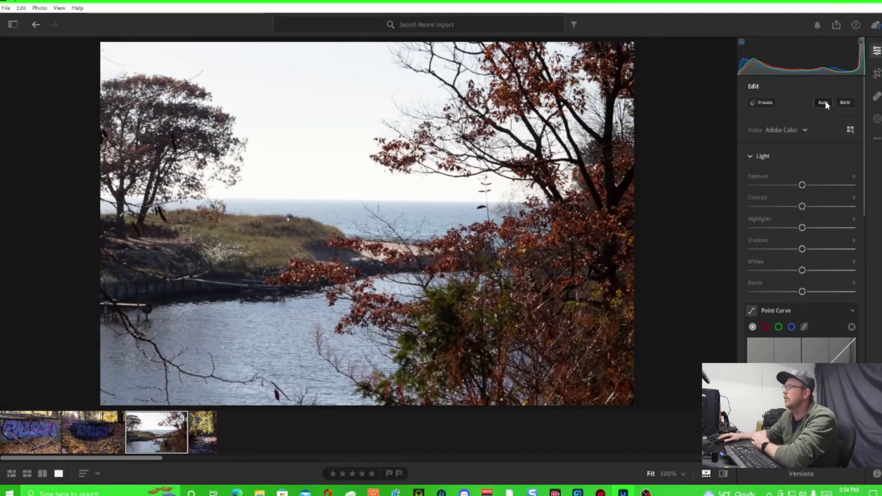
click(823, 102)
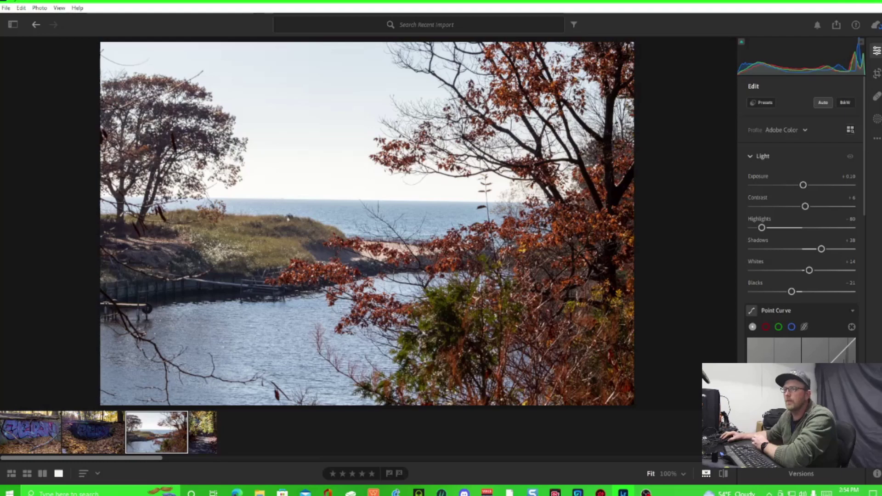
click(35, 440)
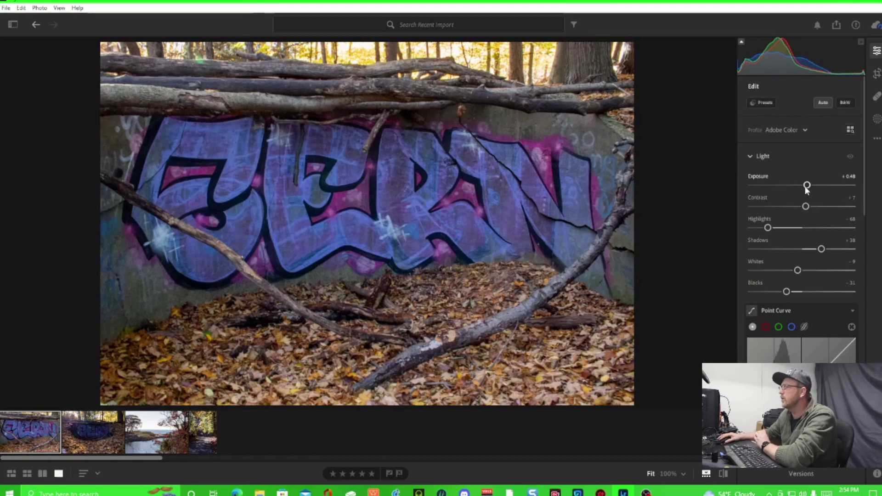
- Set Exposure -0.25, Highlights +8, Whites -11 and Blacks -73 on the graffiti photo
drag(810, 189, 800, 185)
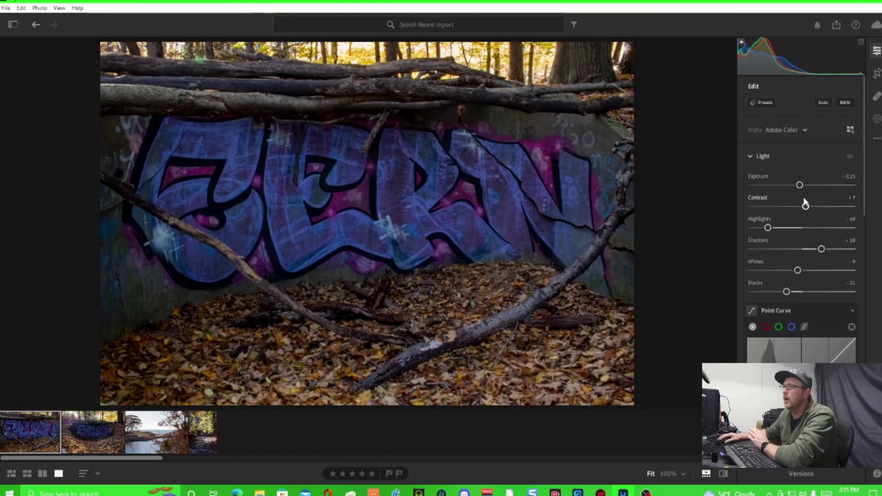
drag(768, 228, 806, 228)
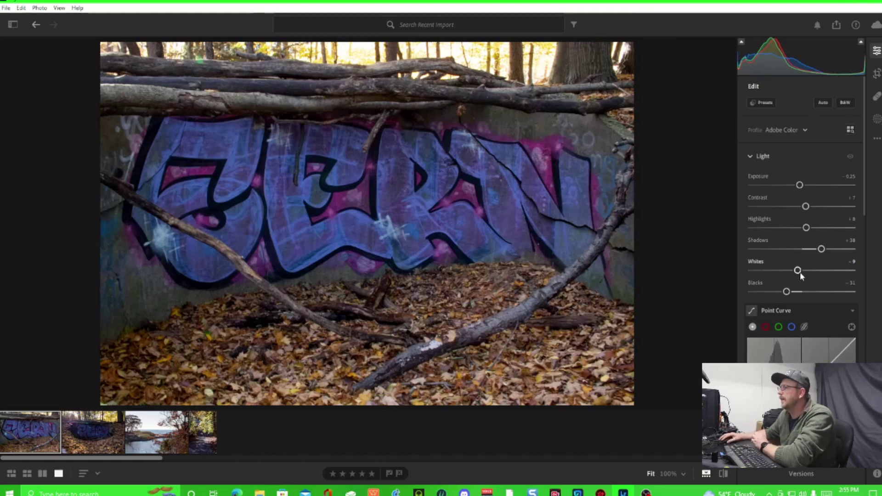
drag(800, 271, 763, 297)
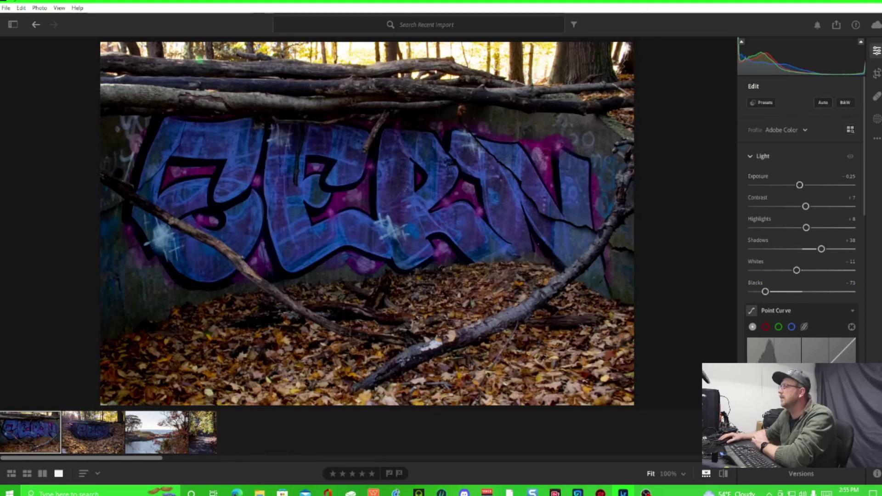
scroll(833, 296, down, 1)
scroll(833, 296, down, 1)
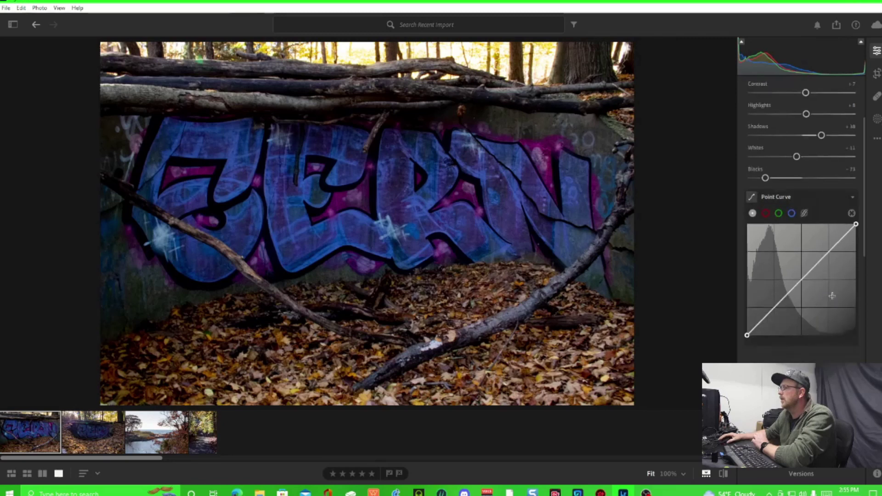
scroll(833, 296, down, 1)
scroll(832, 299, up, 1)
scroll(792, 280, up, 2)
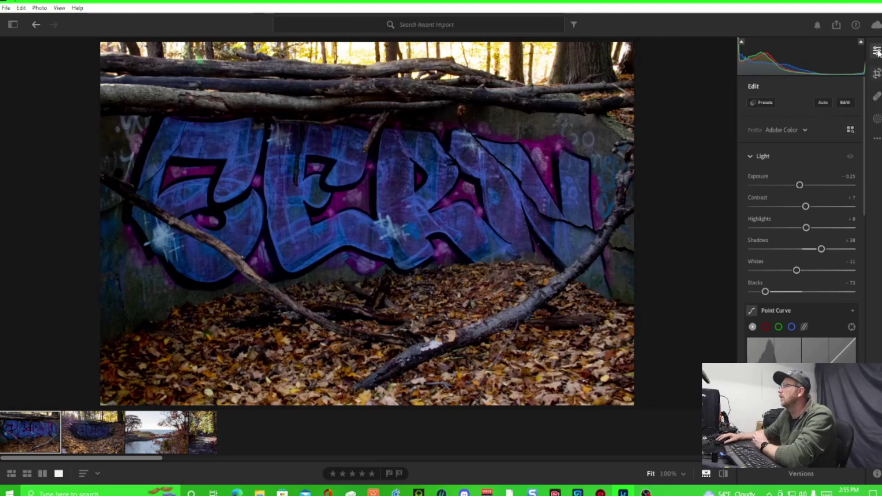
- Start a new Brush mask and enlarge the brush size
click(877, 119)
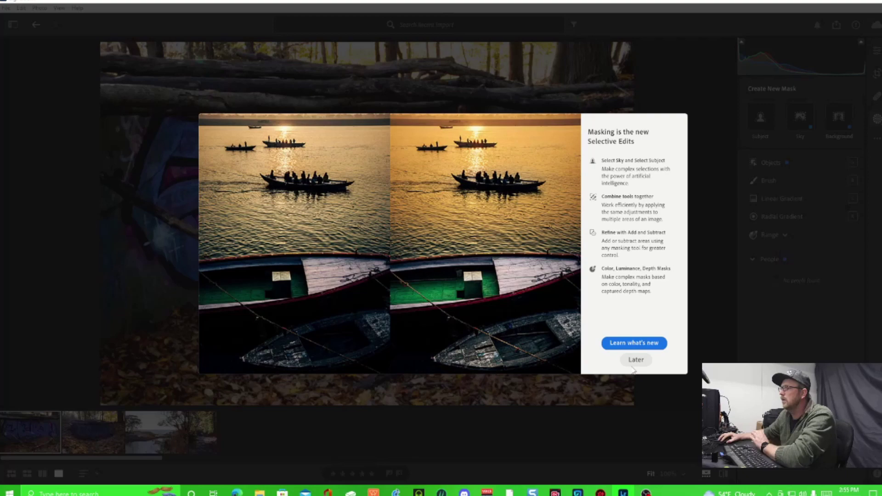
click(636, 360)
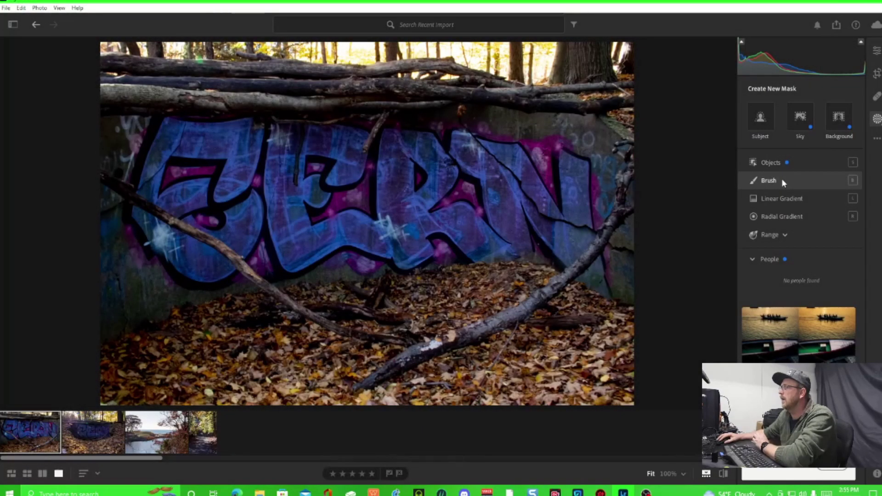
click(802, 183)
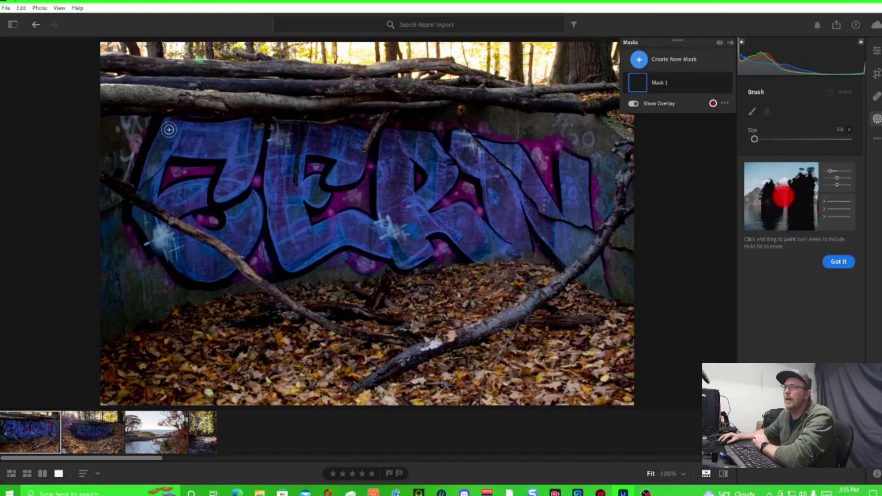
scroll(173, 134, up, 5)
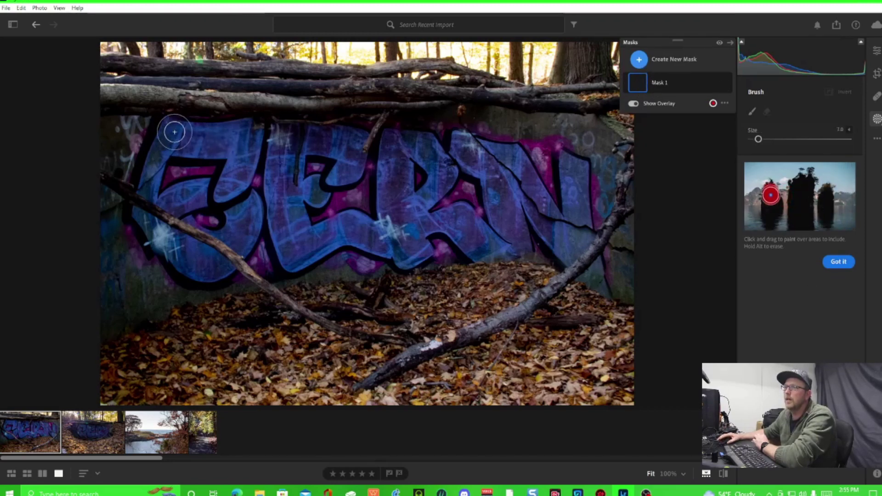
scroll(175, 156, up, 5)
scroll(177, 168, up, 5)
scroll(178, 172, up, 5)
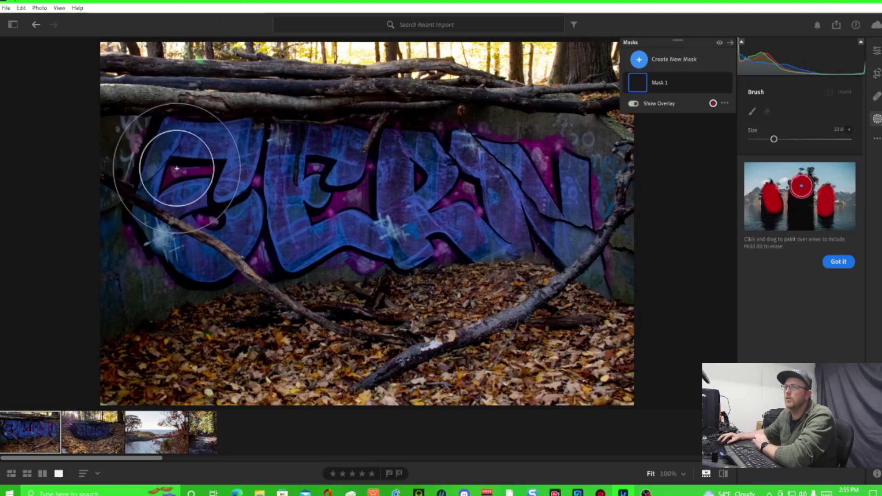
- Paint the brush mask over the graffiti letters across the wall
mouse_move(178, 172)
mouse_down()
mouse_move(566, 209)
mouse_move(365, 213)
mouse_up()
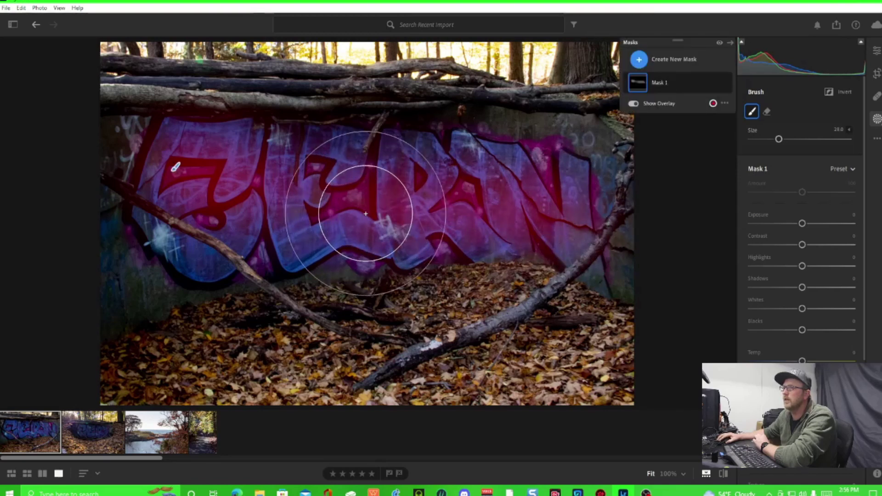
drag(363, 213, 283, 223)
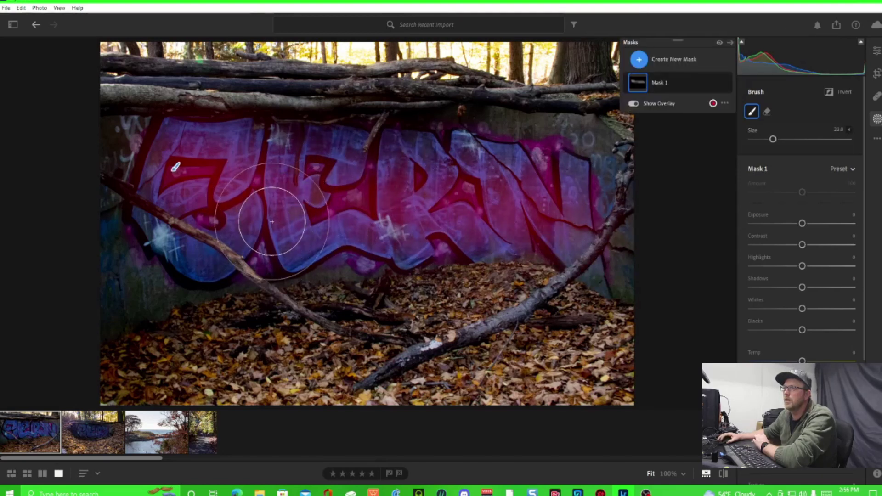
scroll(246, 227, down, 3)
mouse_move(177, 197)
mouse_down()
mouse_move(140, 237)
mouse_move(365, 146)
mouse_move(561, 246)
mouse_move(260, 262)
mouse_up()
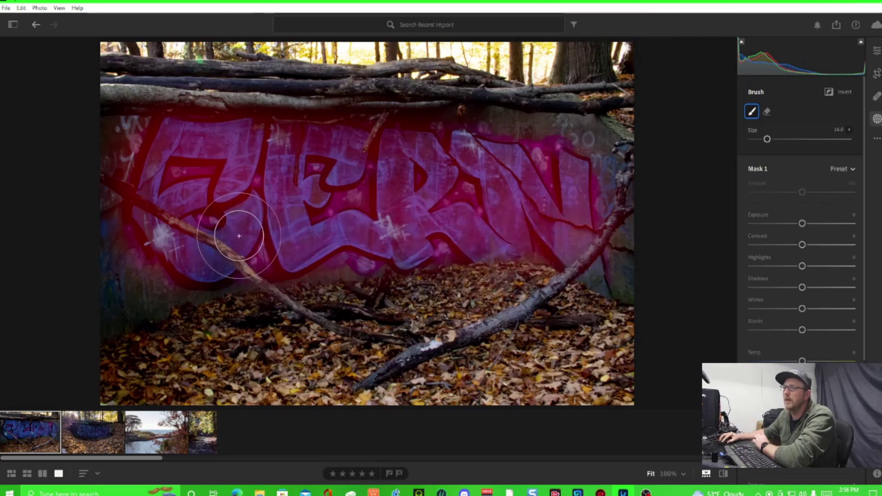
drag(260, 262, 225, 215)
mouse_move(601, 274)
mouse_down()
mouse_move(560, 174)
mouse_move(523, 176)
mouse_up()
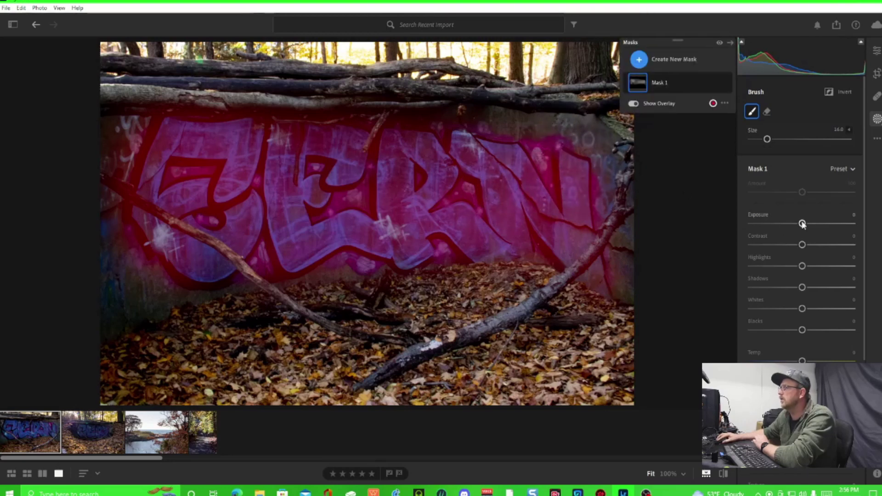
- Brighten Mask 1 to Exposure +1.40 and review its sliders in the compact masks view
drag(803, 224, 819, 224)
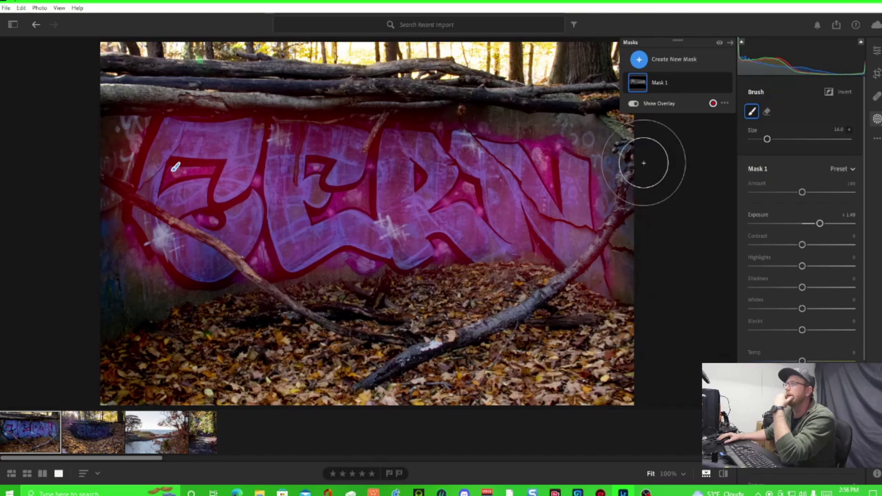
click(730, 42)
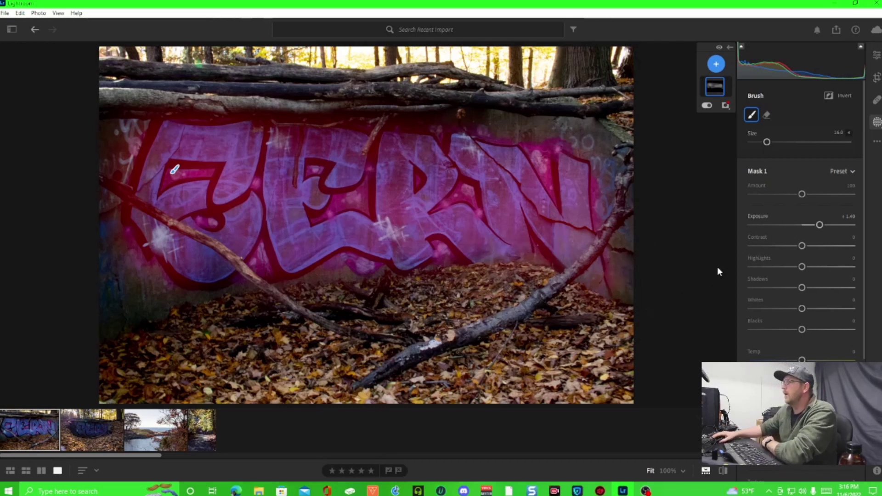
scroll(782, 283, down, 2)
scroll(783, 290, down, 3)
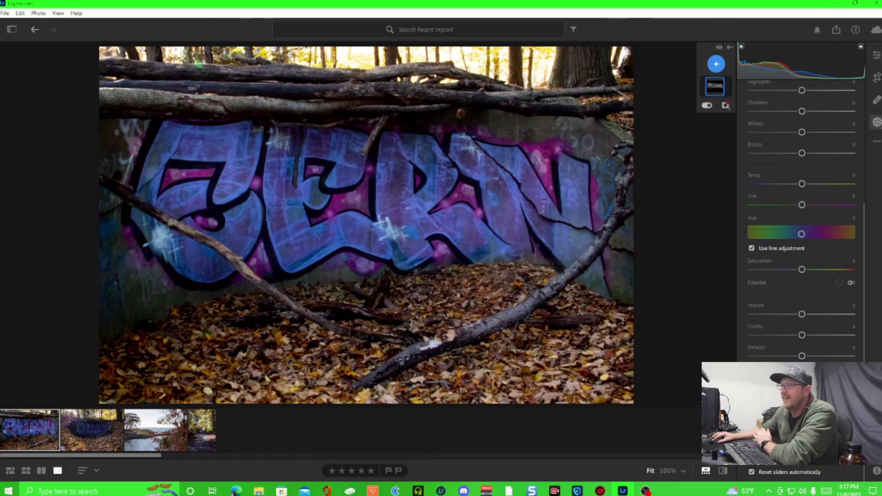
scroll(801, 207, up, 2)
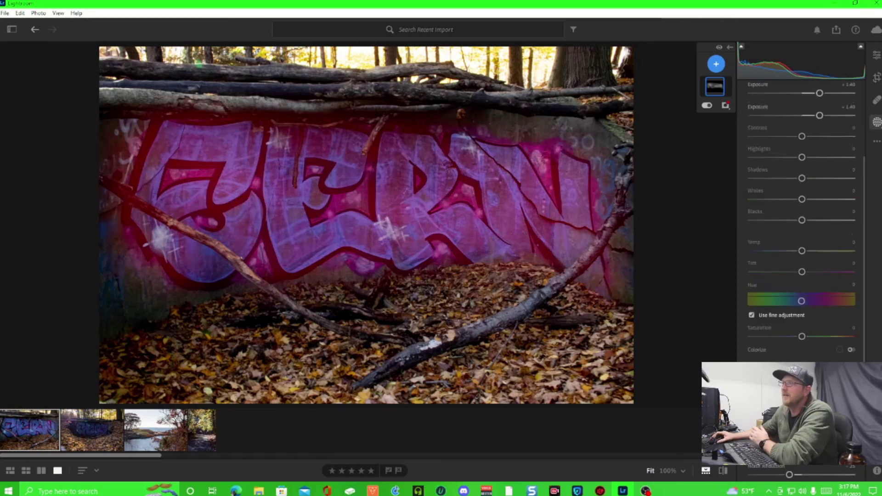
scroll(803, 296, up, 3)
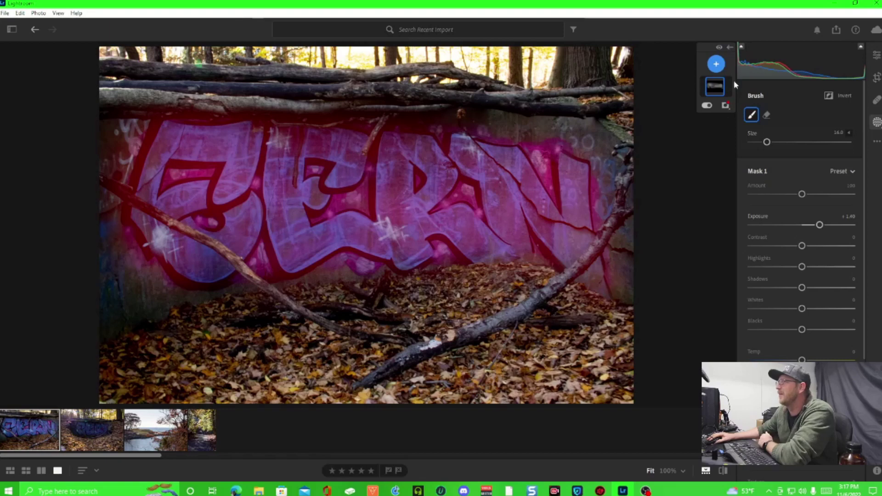
- Try a 5 x 4 crop aspect ratio, then revert to Original
click(877, 78)
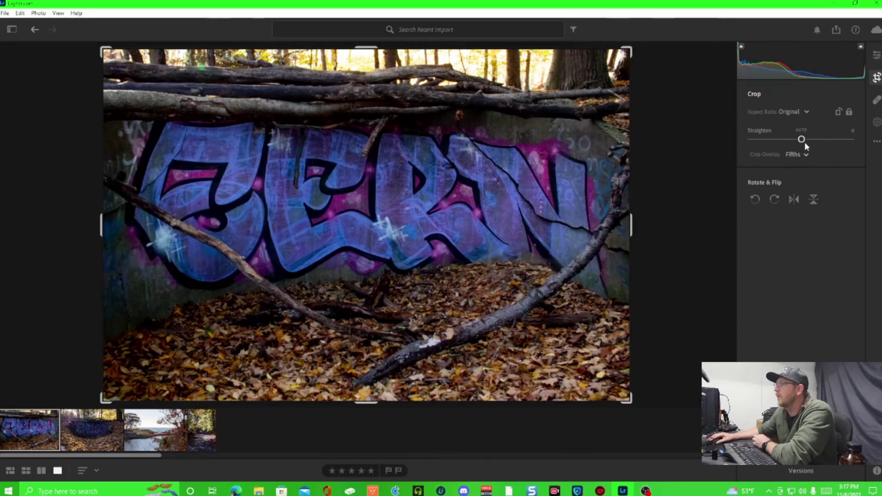
click(807, 112)
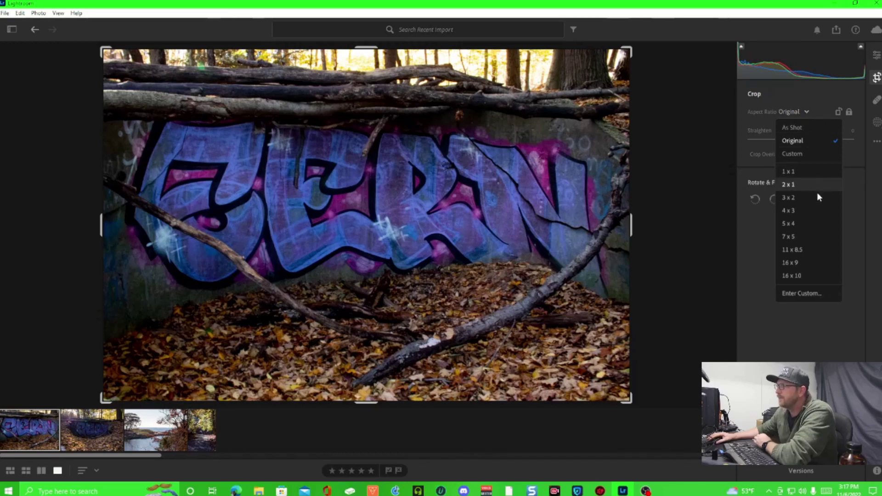
click(808, 224)
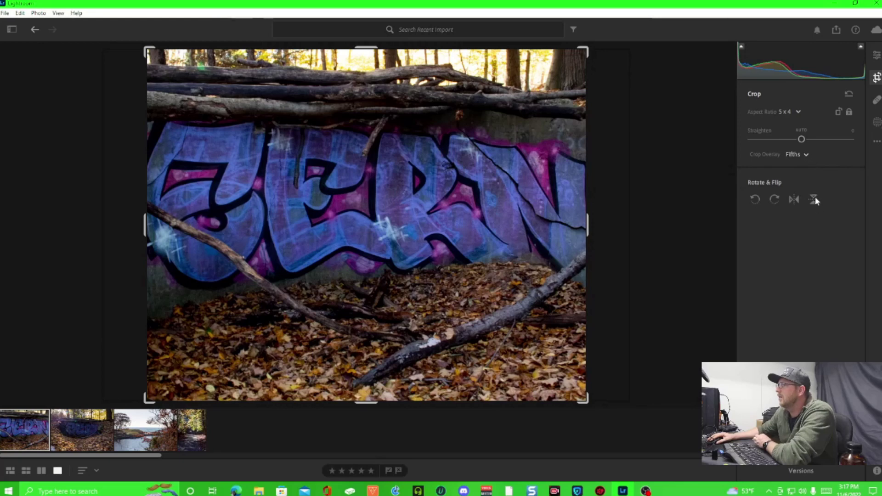
click(797, 112)
click(805, 142)
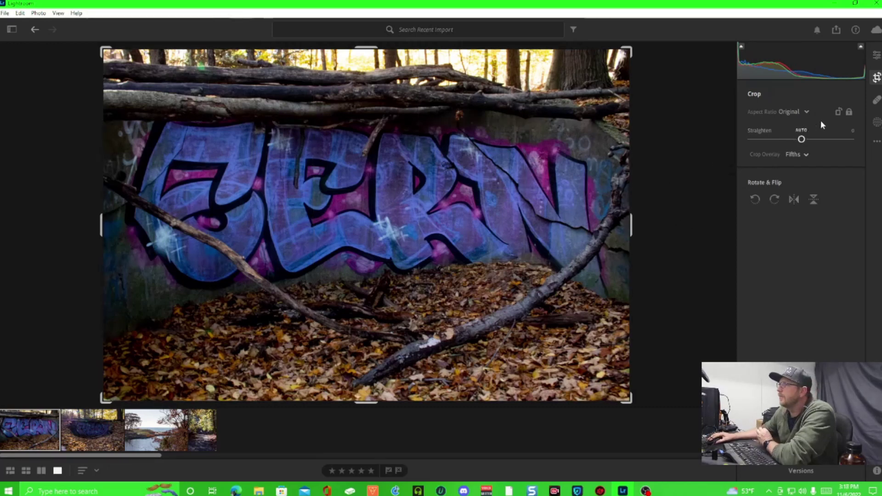
click(877, 55)
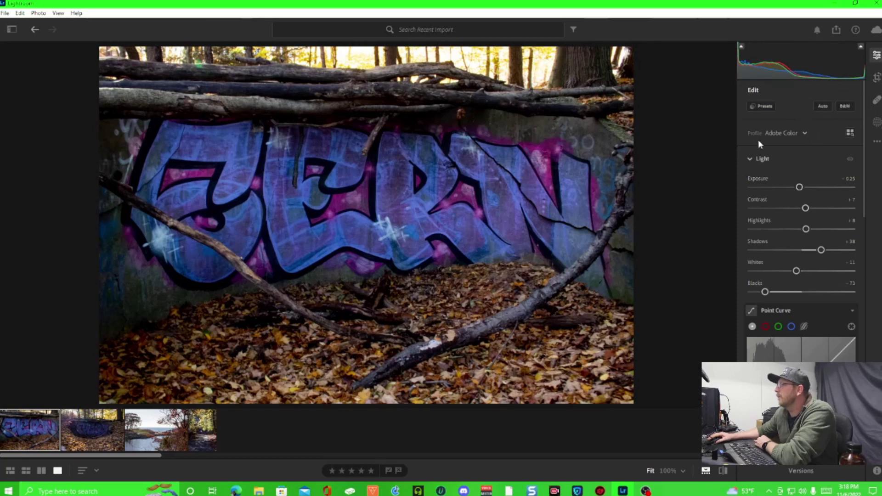
- Keep the Adobe Color profile and bring the Point Curve into view
click(798, 133)
click(796, 132)
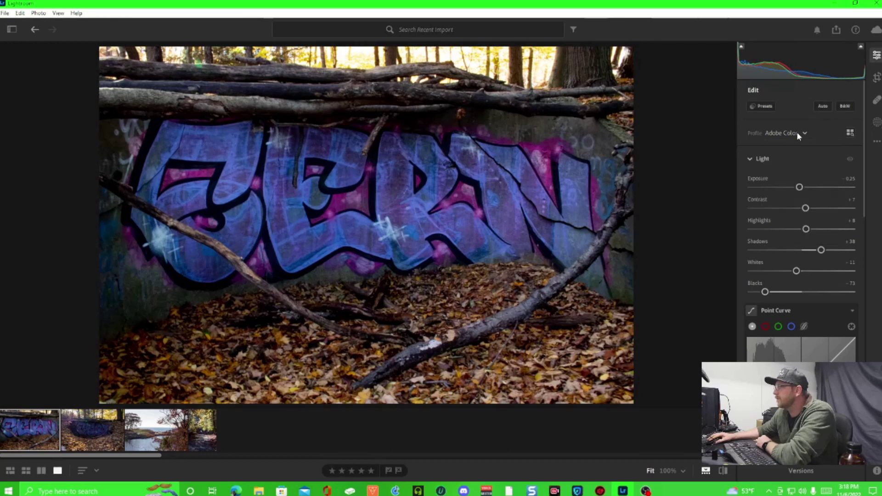
click(797, 131)
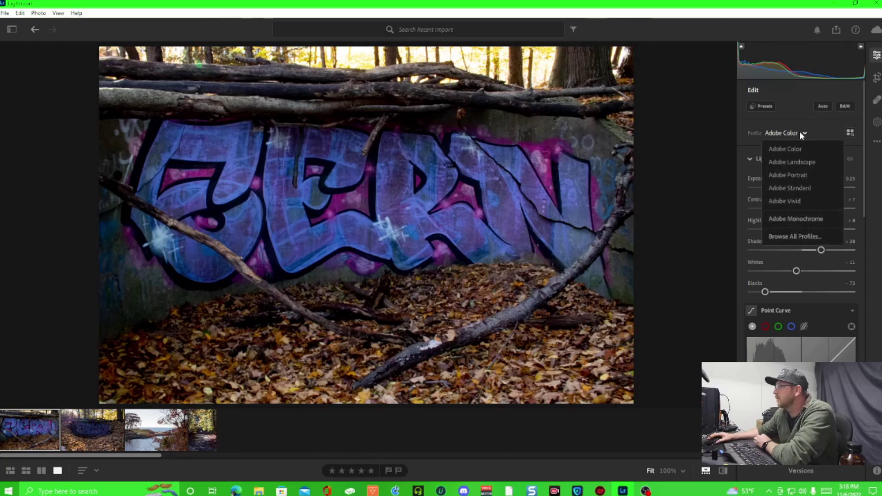
click(800, 134)
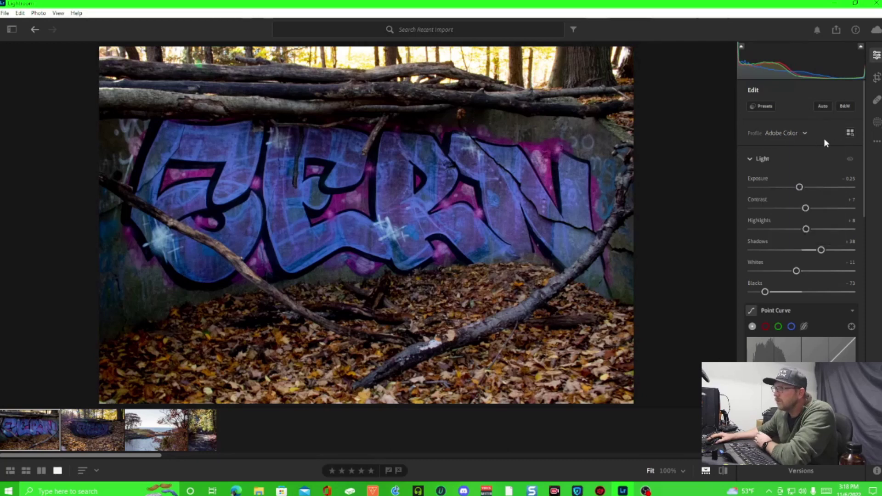
scroll(793, 158, down, 4)
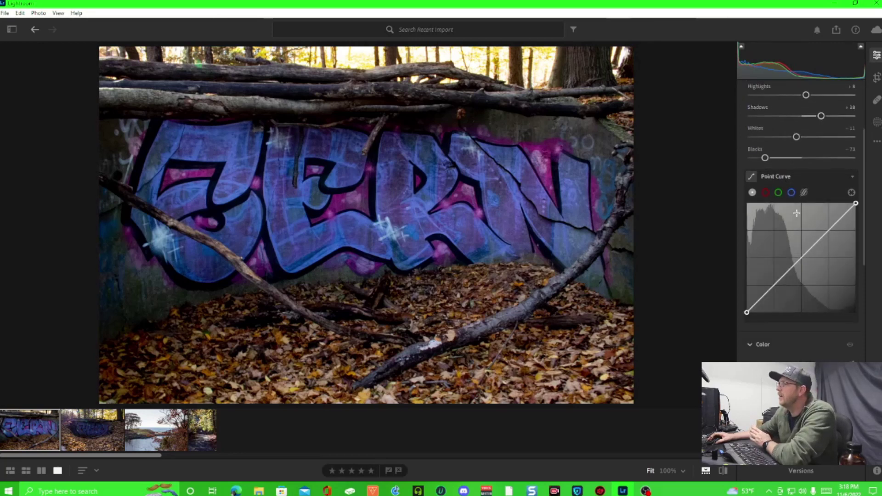
scroll(797, 212, down, 1)
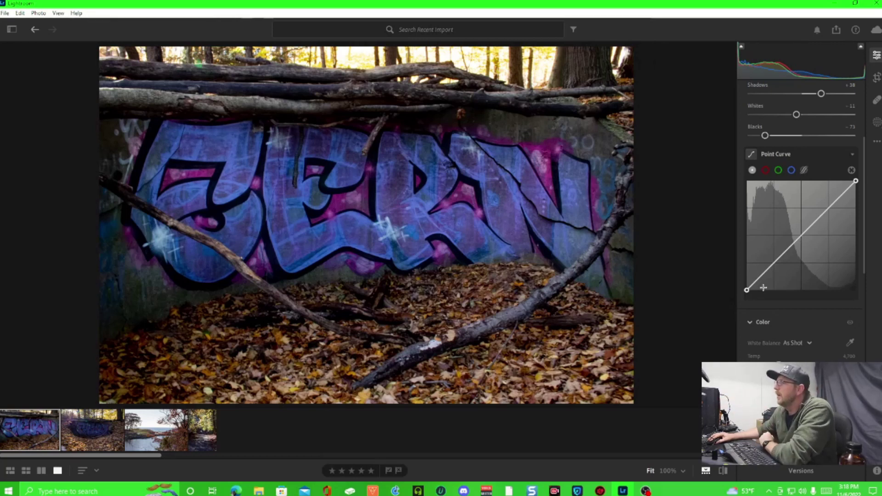
- Lift the curve's black point and add two mid-tone points for a gentle S-curve
drag(747, 290, 748, 287)
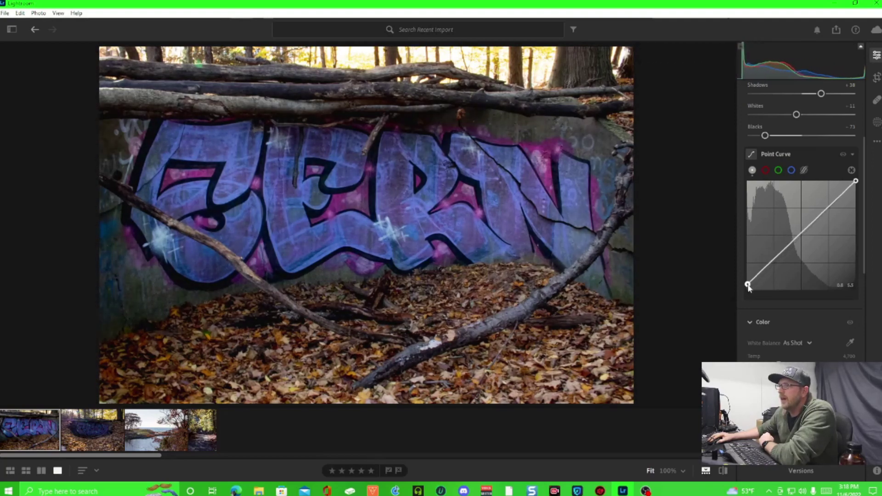
drag(748, 285, 750, 293)
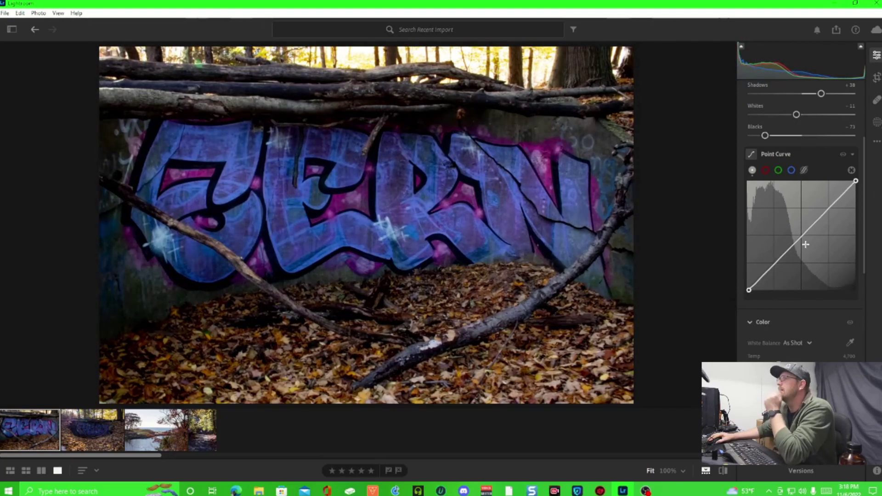
drag(796, 242, 798, 248)
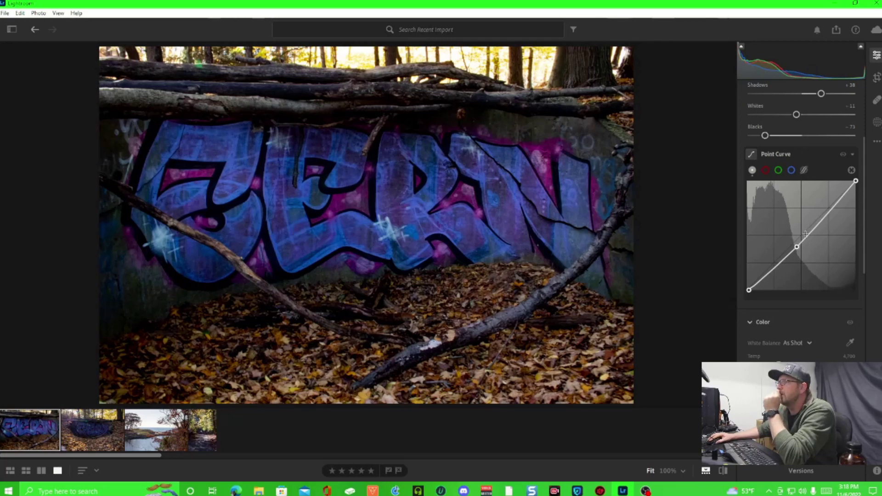
drag(810, 241, 810, 234)
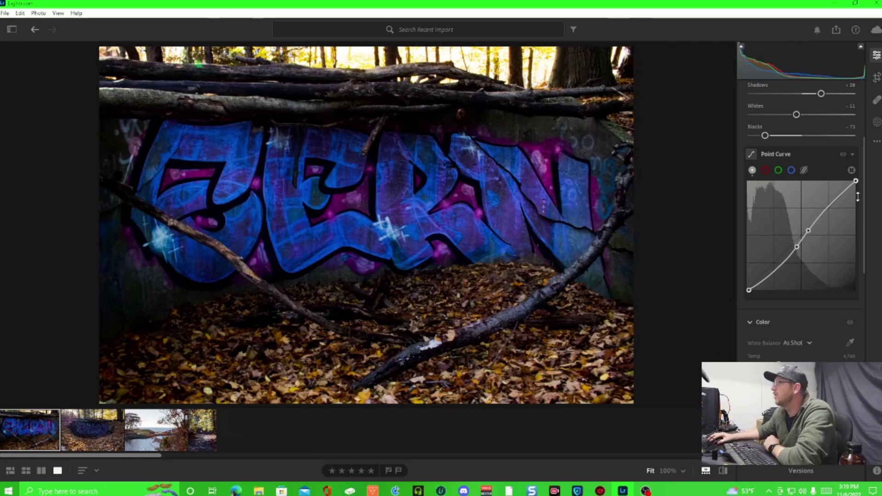
scroll(813, 245, down, 2)
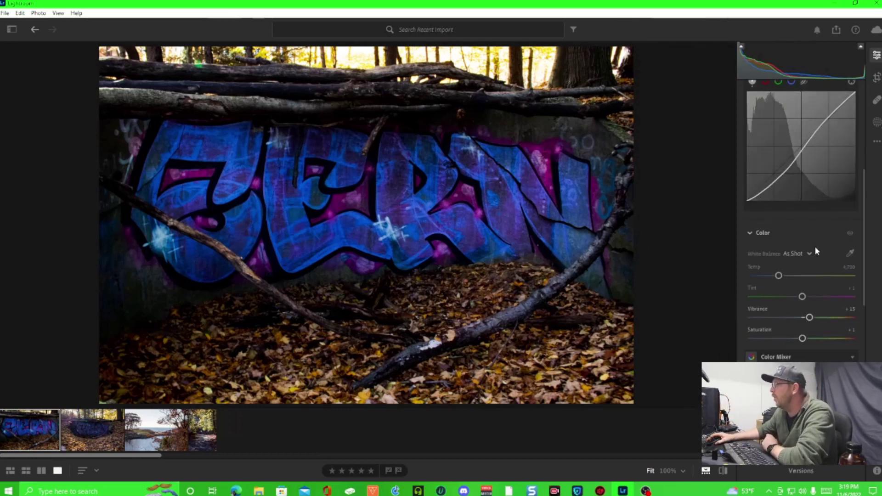
scroll(815, 246, down, 2)
scroll(820, 241, up, 3)
scroll(820, 241, up, 3)
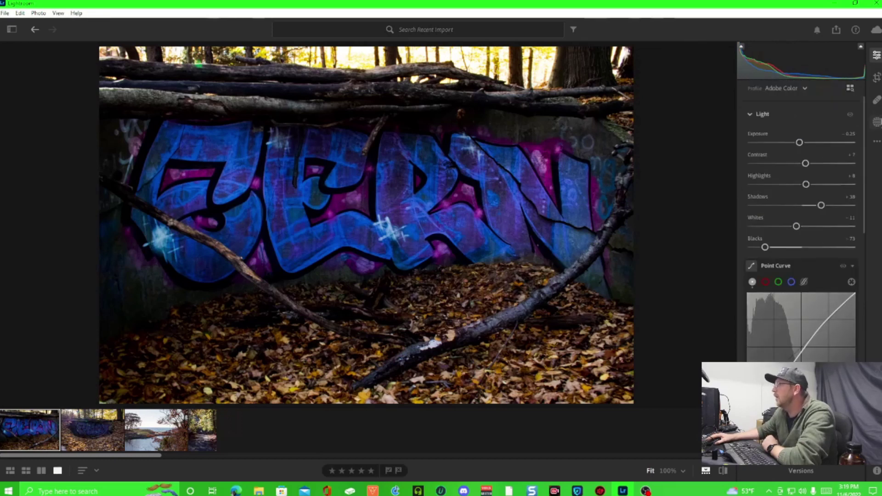
- Set Mask 1 to Exposure +2.68 and Amount 109
click(877, 122)
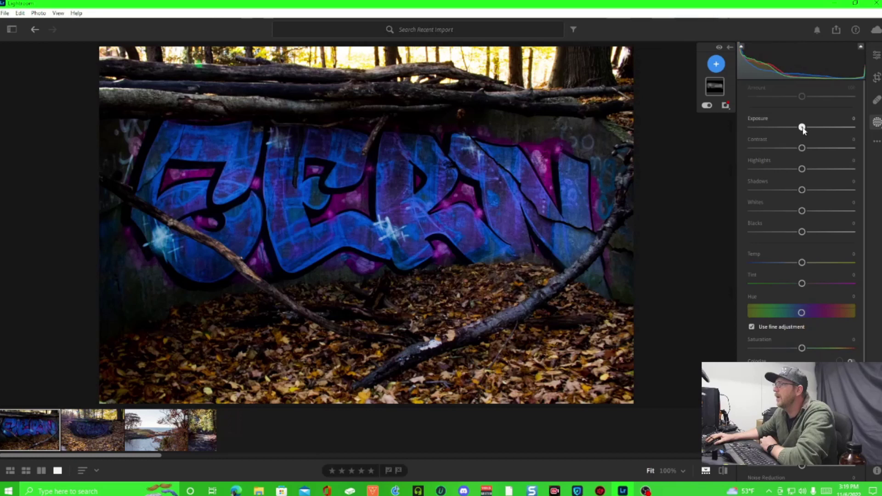
drag(802, 128, 815, 129)
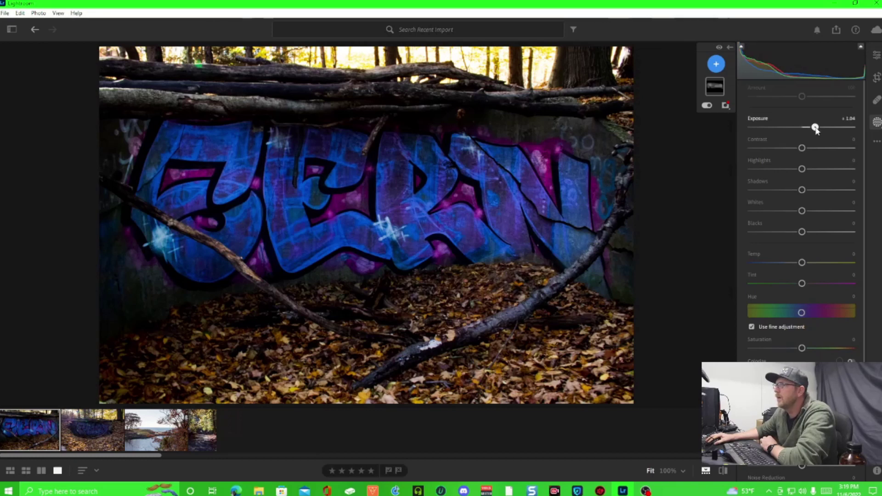
mouse_move(822, 129)
mouse_down()
mouse_move(811, 129)
mouse_move(820, 128)
mouse_up()
click(714, 86)
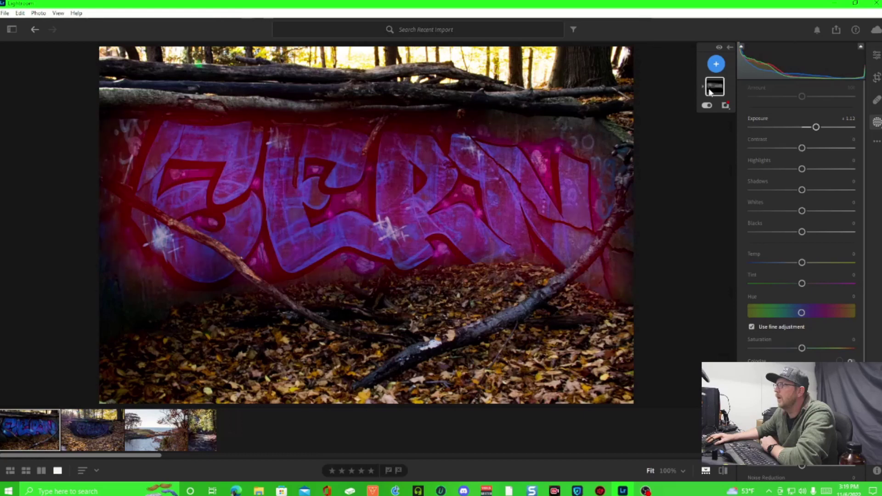
scroll(857, 153, up, 3)
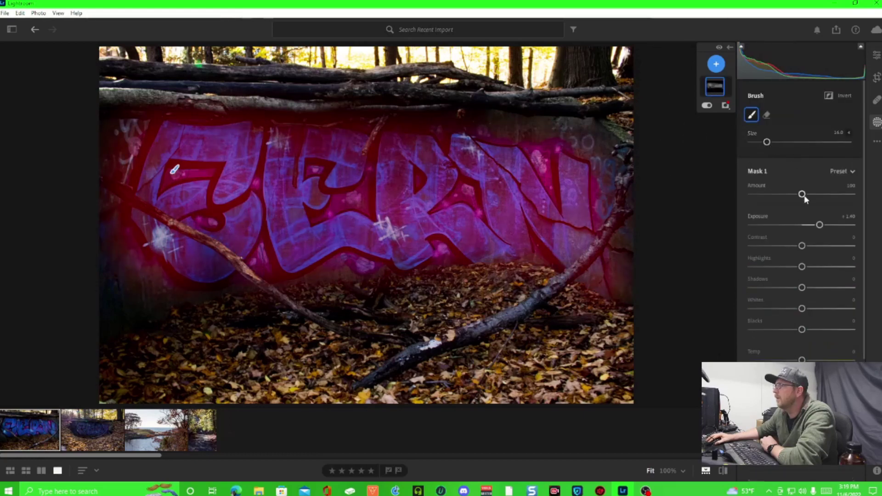
mouse_move(804, 194)
mouse_down()
mouse_move(820, 224)
mouse_move(836, 225)
mouse_up()
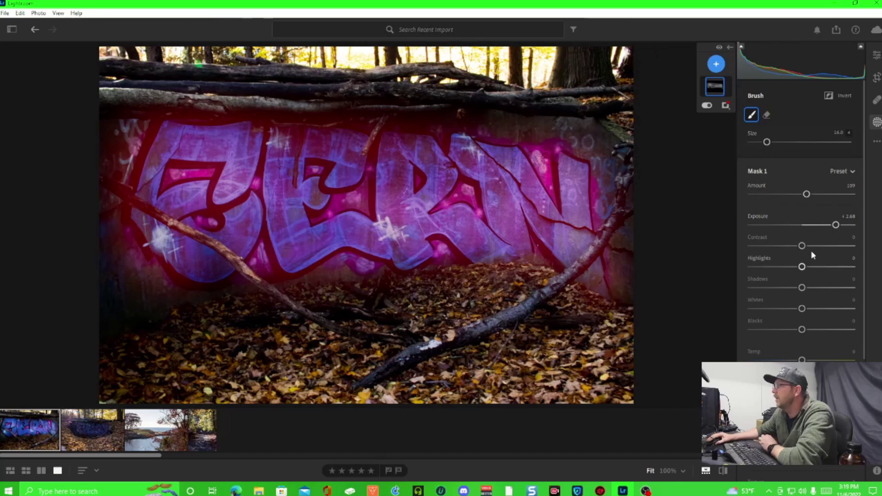
- Set Mask 1 Highlights +6, Shadows -11, Whites +11 and Blacks -28
drag(802, 268, 807, 271)
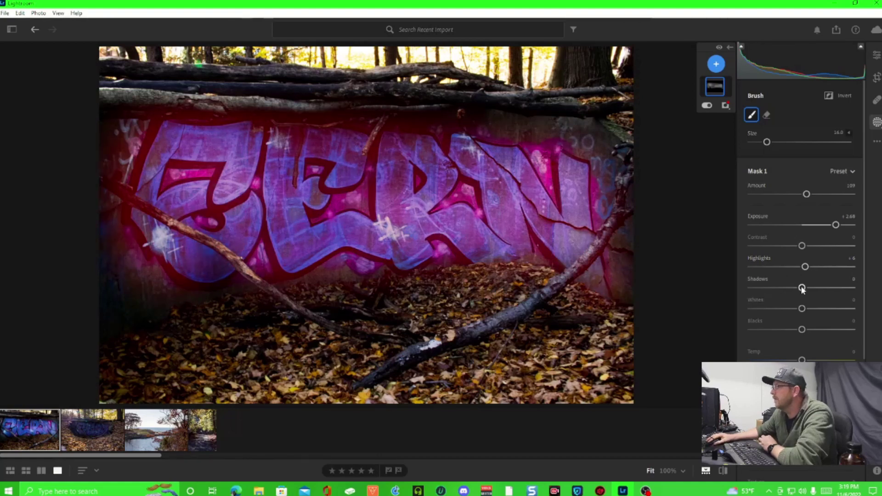
drag(802, 289, 802, 288)
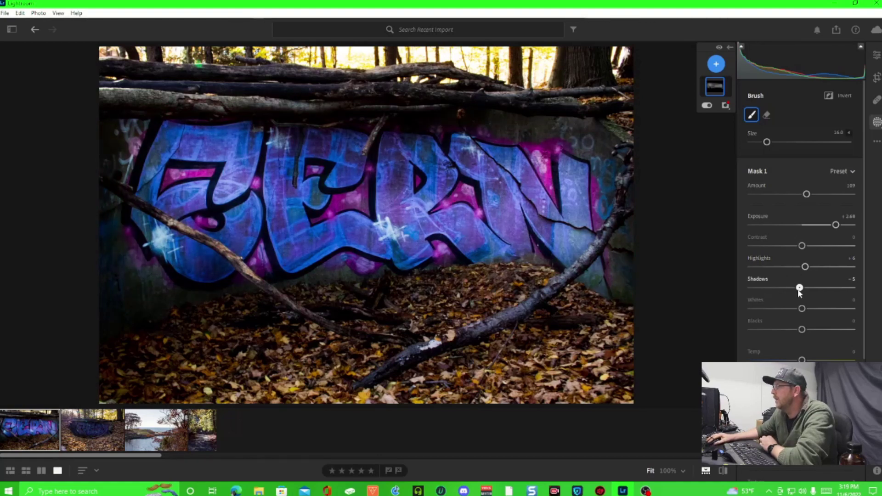
drag(797, 292, 797, 293)
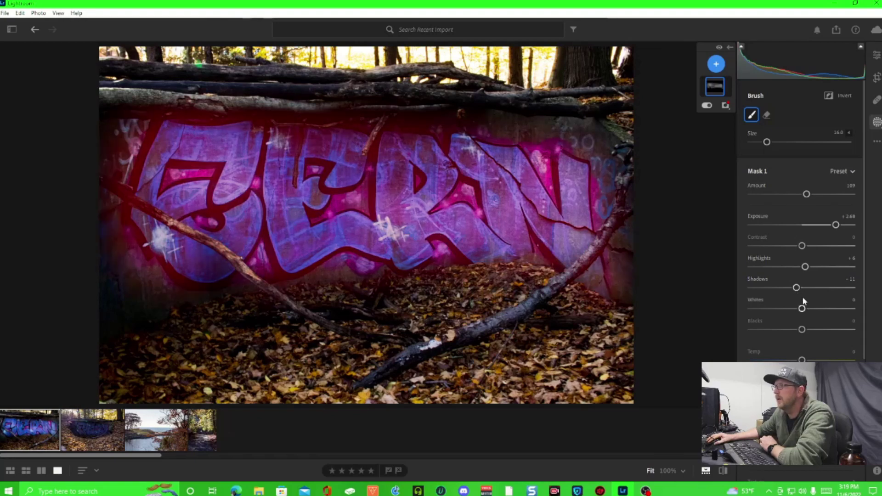
mouse_move(800, 330)
mouse_down()
mouse_move(787, 330)
mouse_move(808, 311)
mouse_up()
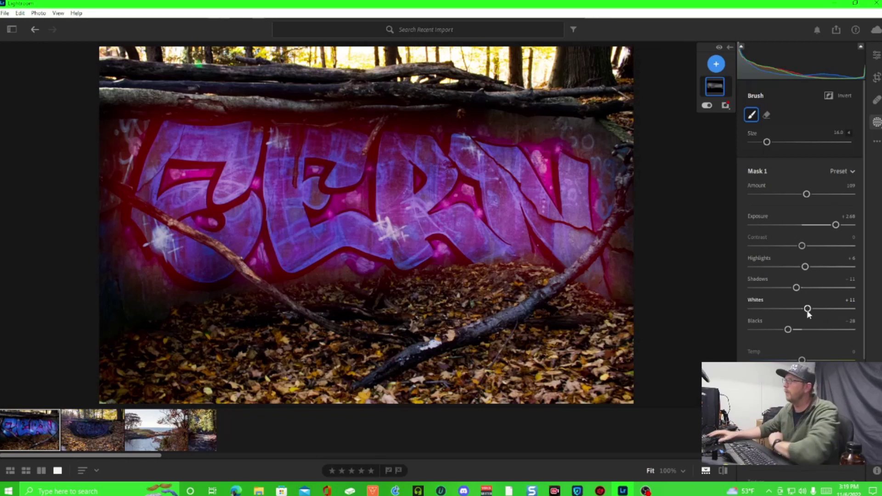
scroll(802, 312, down, 1)
- Raise Mask 1's Amount to about 123 and exit Masking back to the Light panel
scroll(802, 312, down, 2)
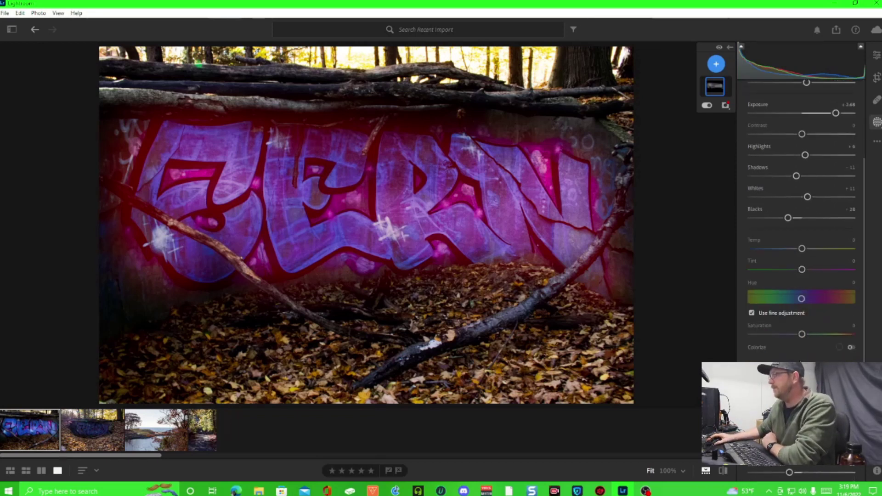
scroll(802, 229, down, 2)
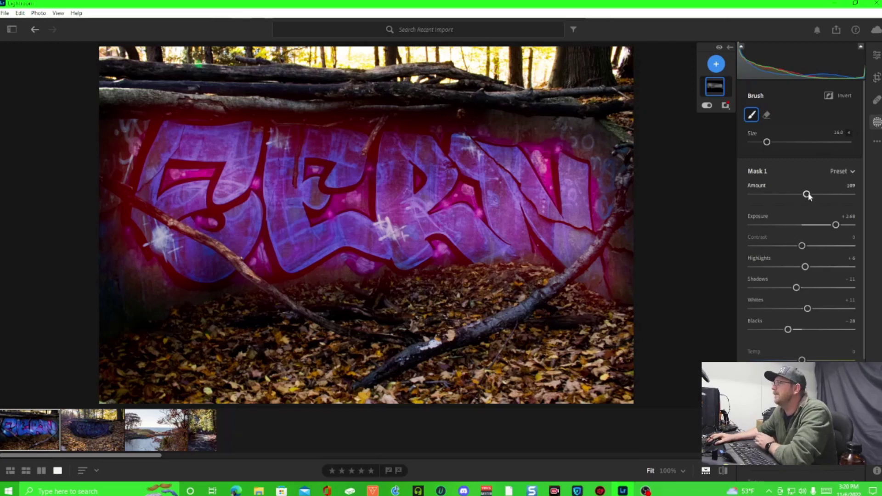
drag(807, 195, 814, 197)
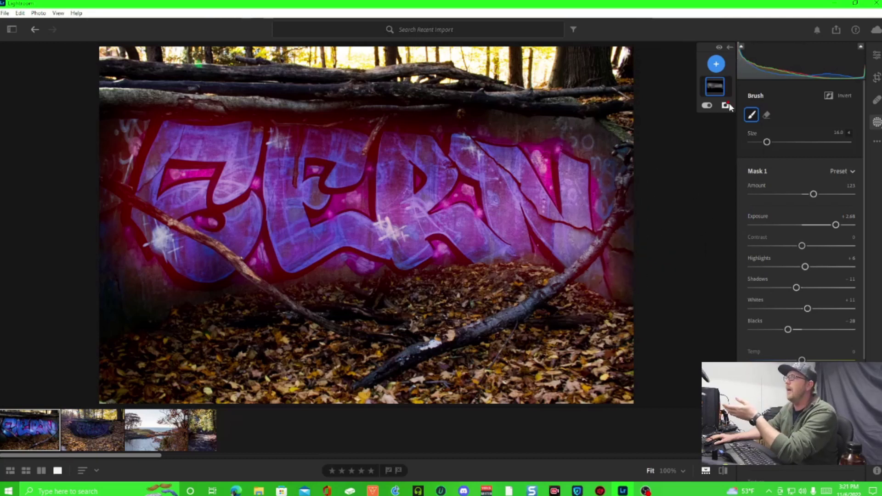
click(877, 56)
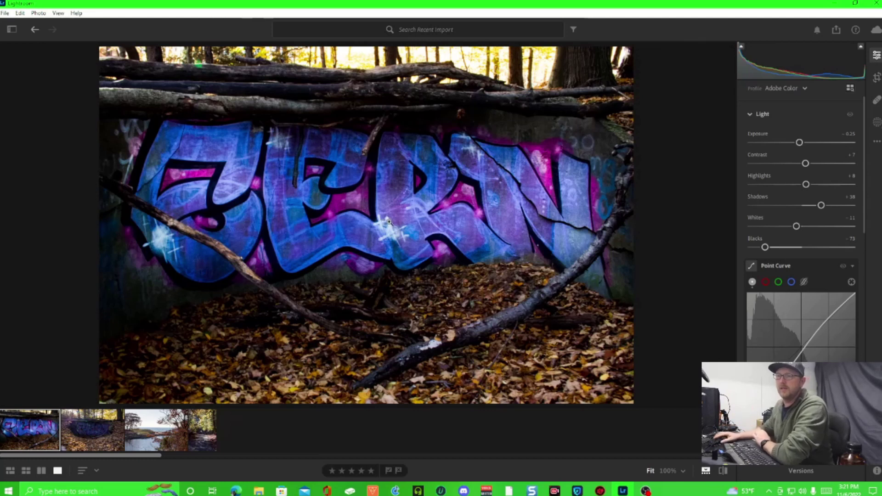
drag(111, 457, 170, 467)
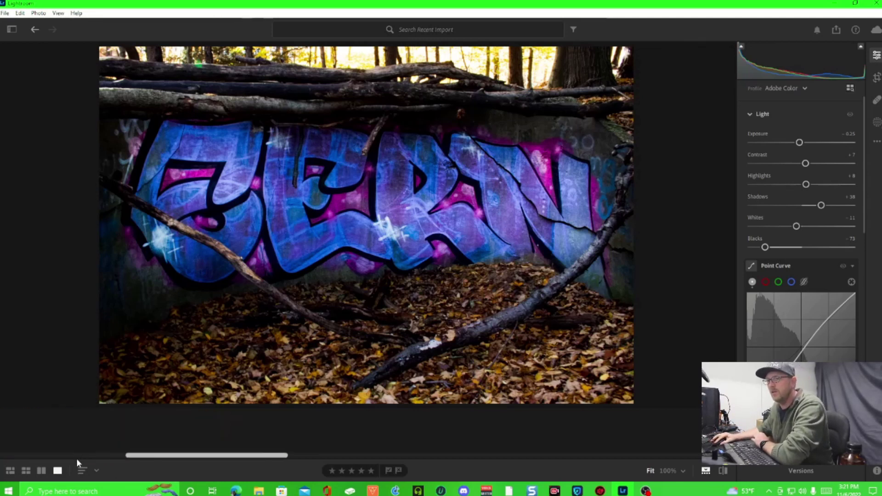
scroll(113, 455, down, 3)
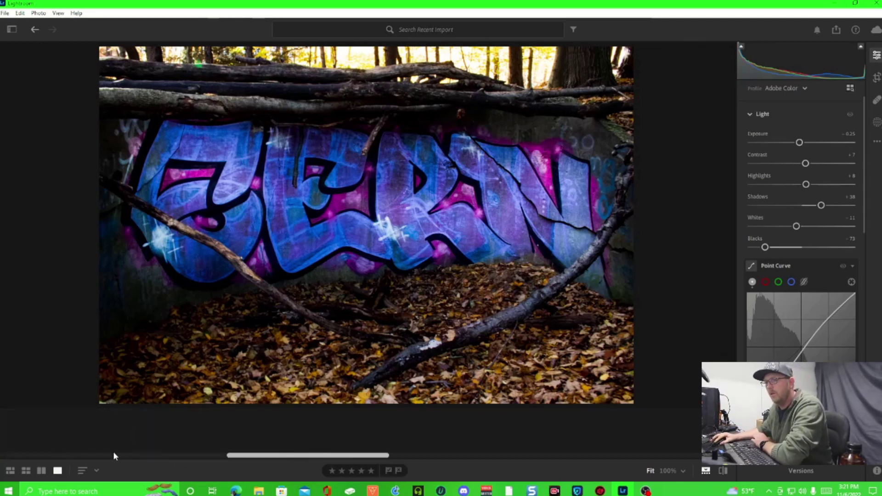
scroll(136, 455, up, 3)
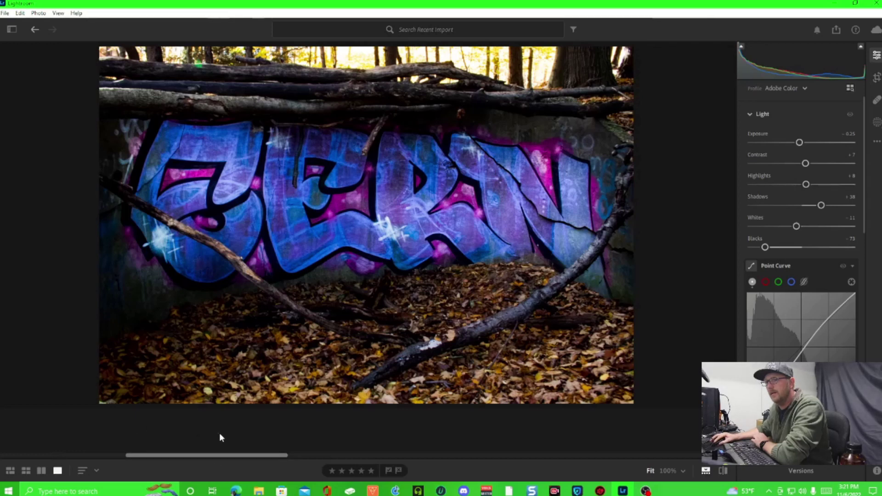
drag(226, 457, 77, 455)
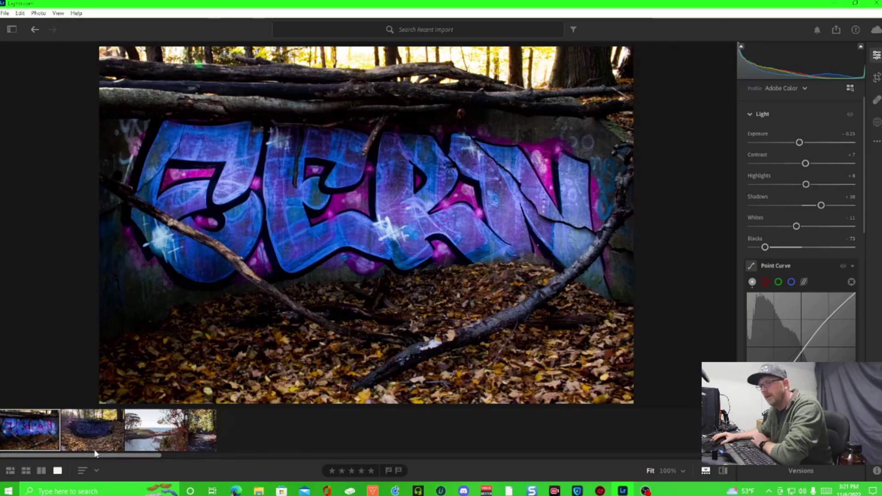
click(101, 438)
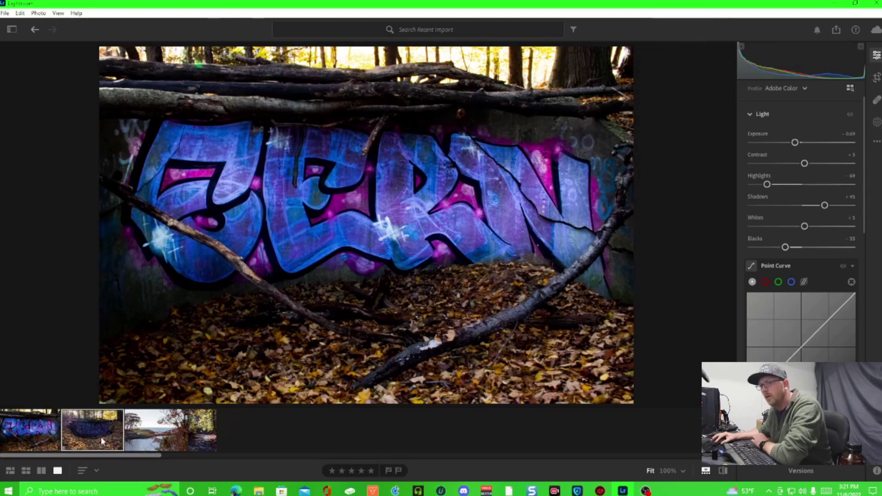
click(44, 429)
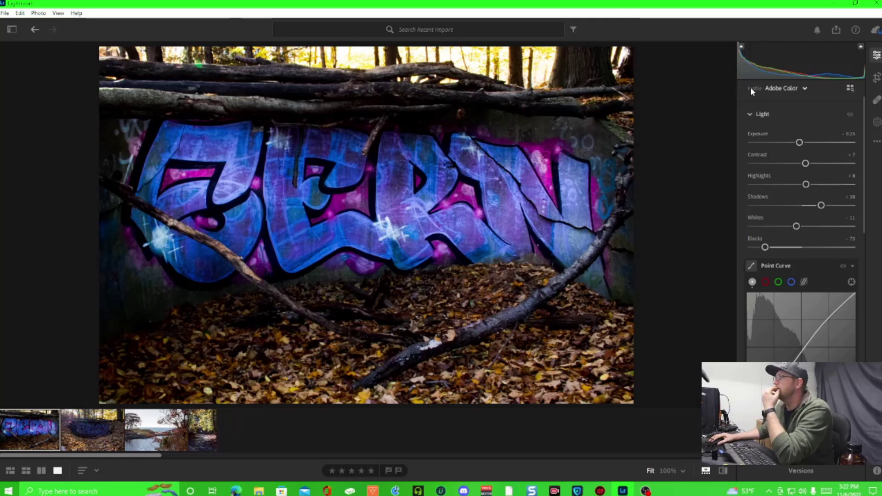
- Check the Profile list, leaving the photo on Adobe Color
click(781, 86)
click(796, 91)
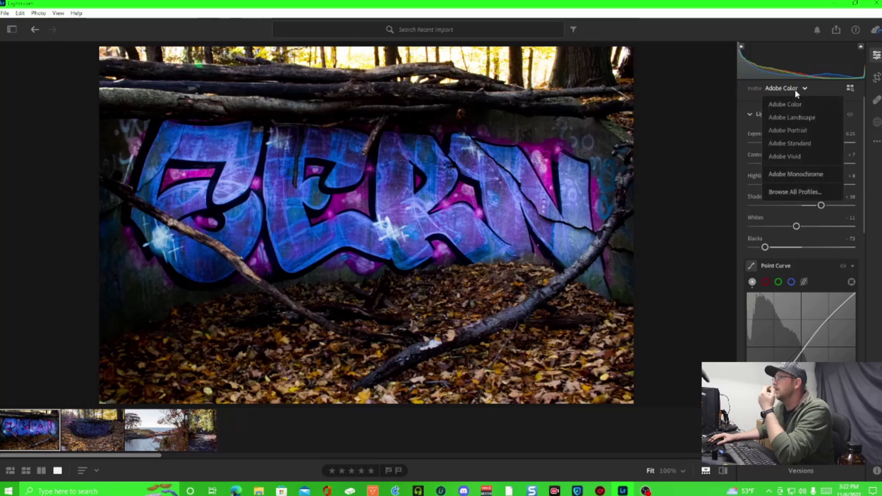
click(795, 90)
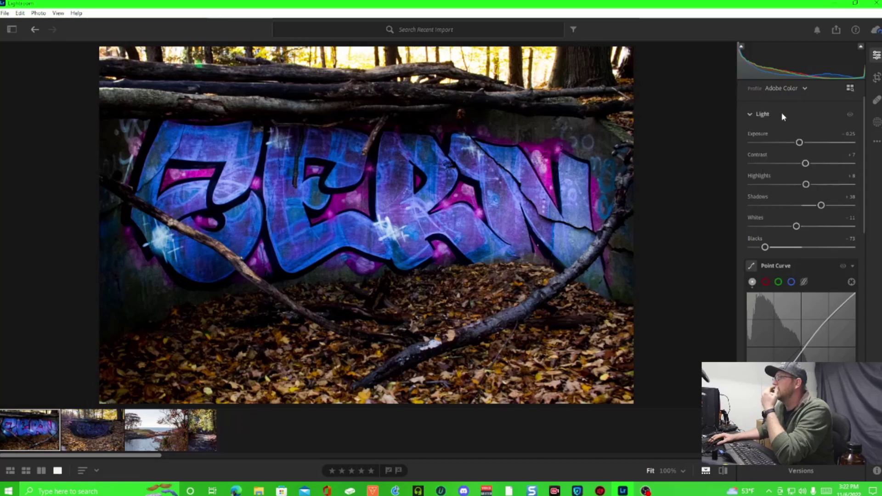
- Toggle the Light edits off and on to compare, keep them on, and show the library
click(850, 115)
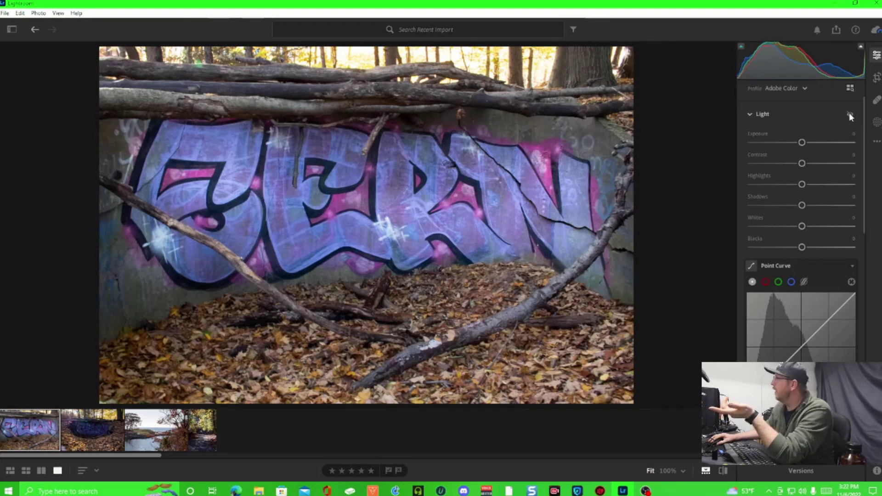
click(850, 115)
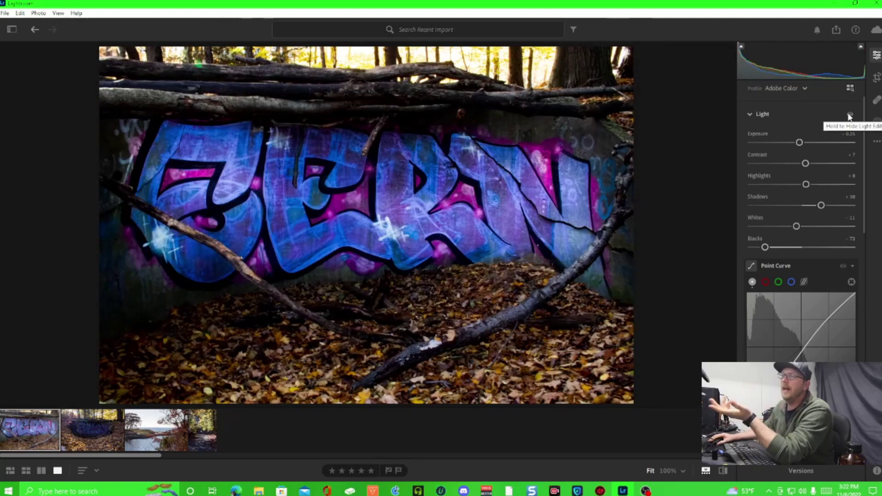
click(850, 115)
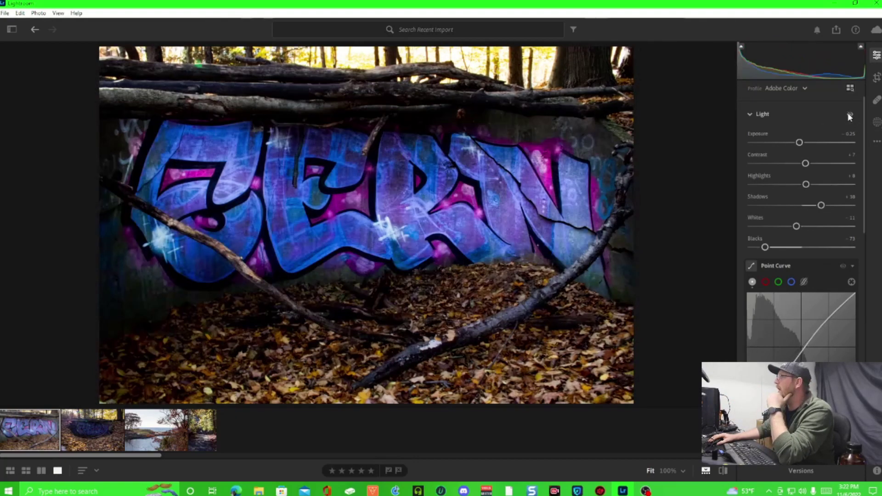
click(850, 115)
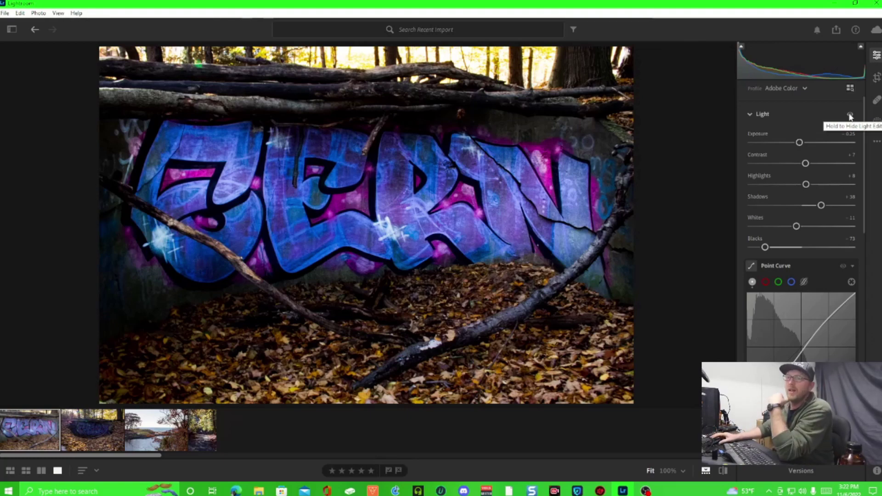
click(849, 115)
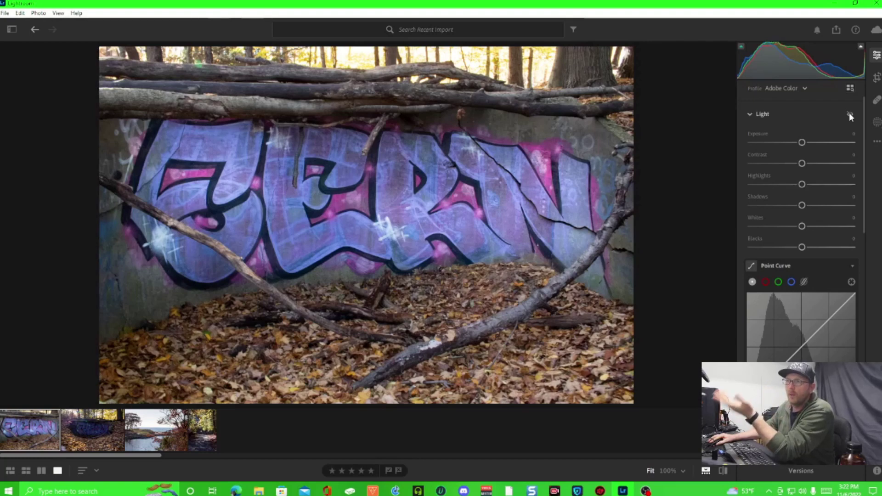
click(850, 115)
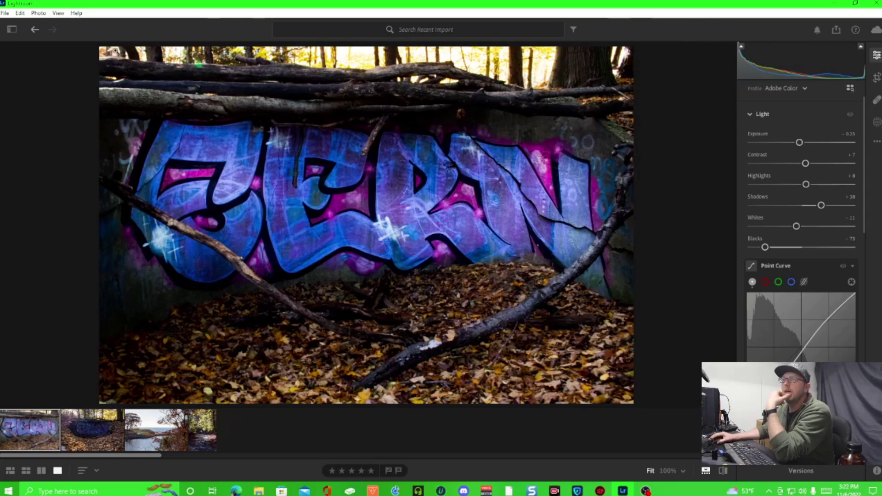
click(11, 30)
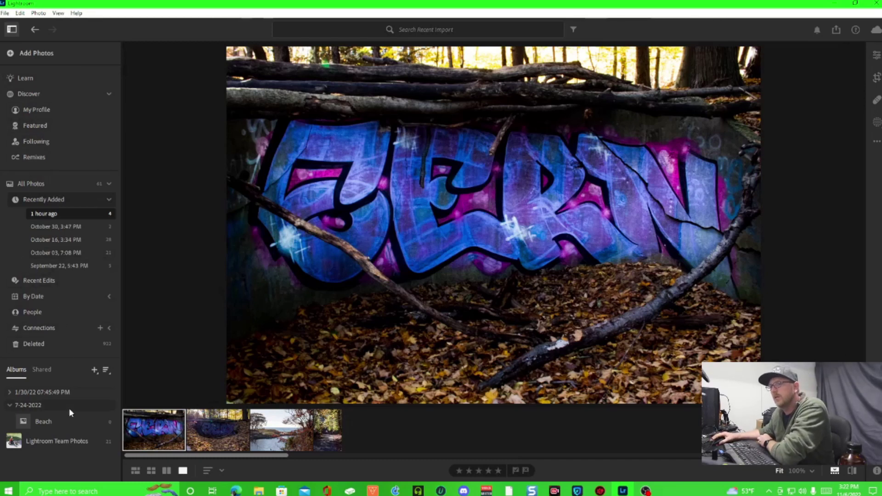
- Browse the Lightroom Team Photos album, return to the graffiti imports, and hide the sidebar
click(49, 443)
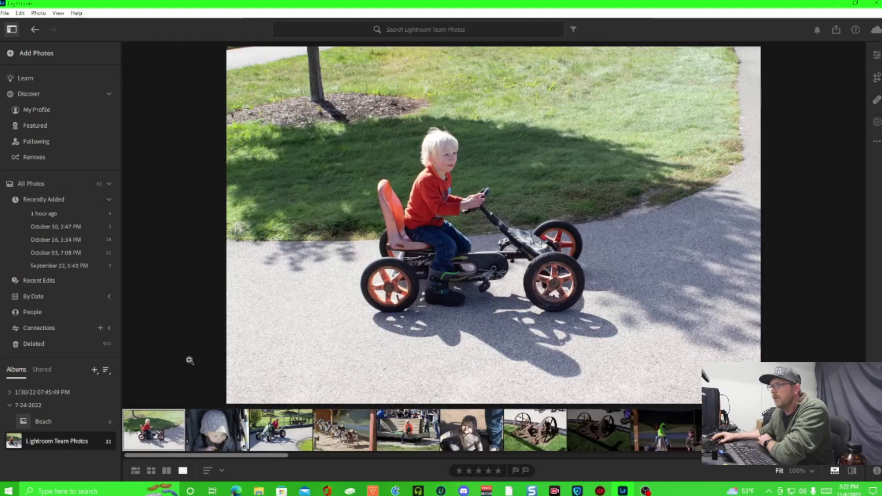
key(Right)
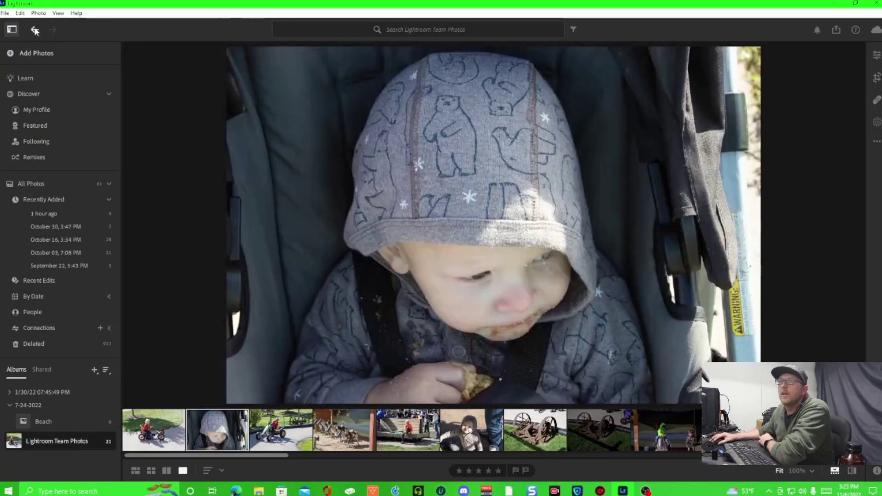
click(35, 30)
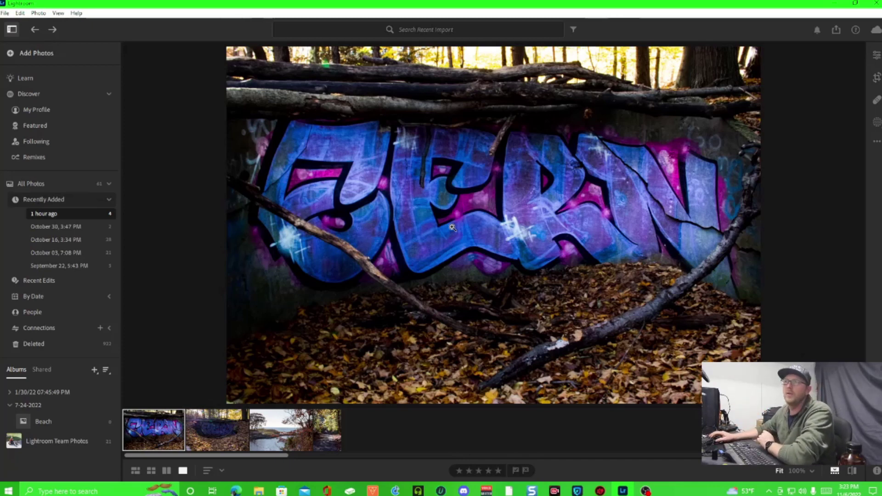
click(12, 31)
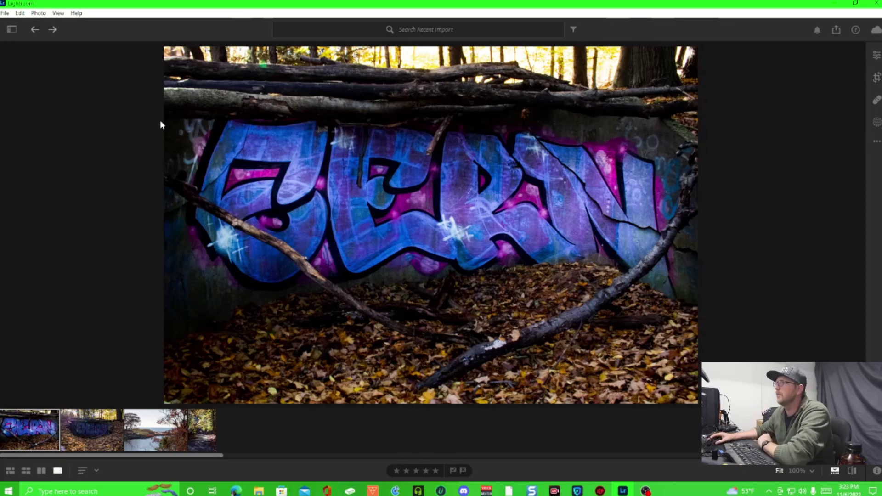
click(878, 143)
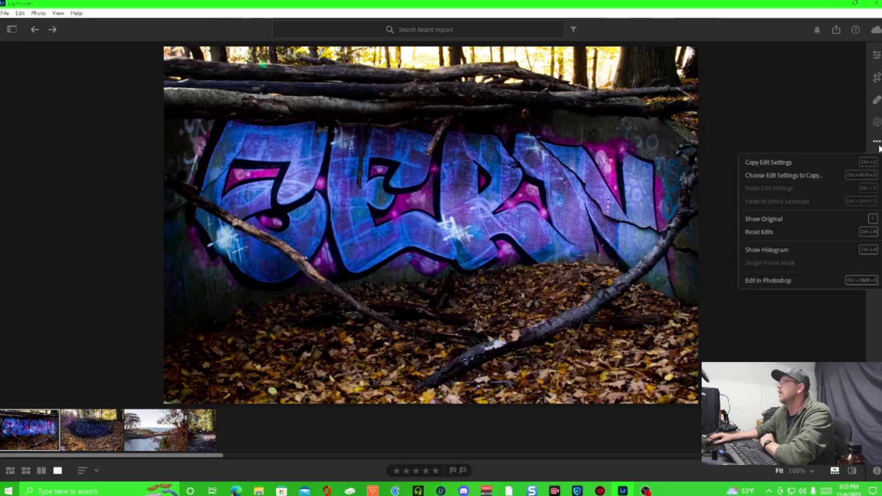
click(813, 139)
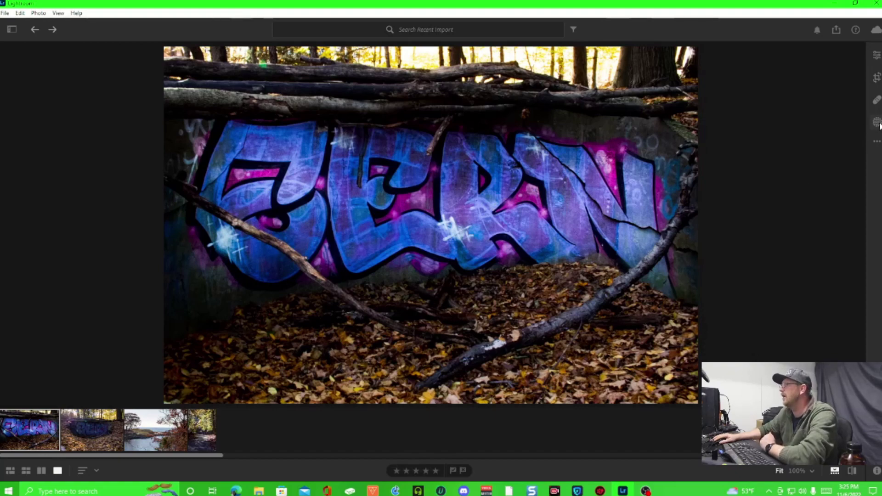
click(876, 102)
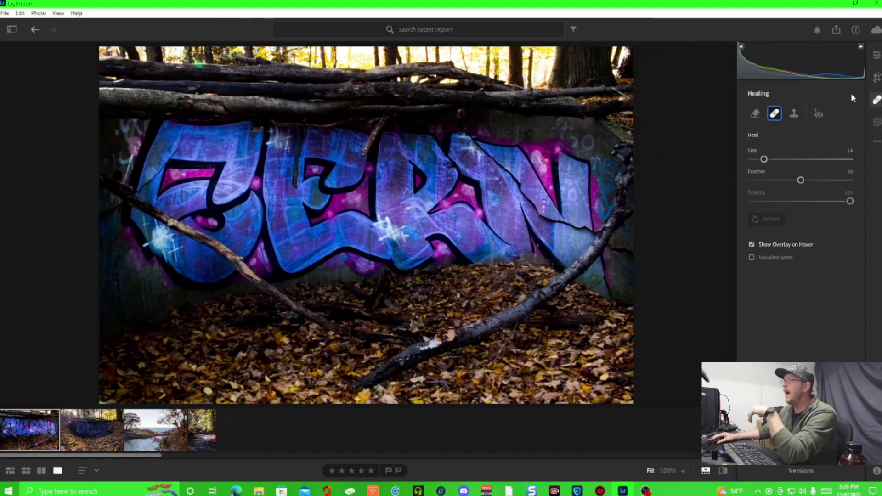
click(876, 55)
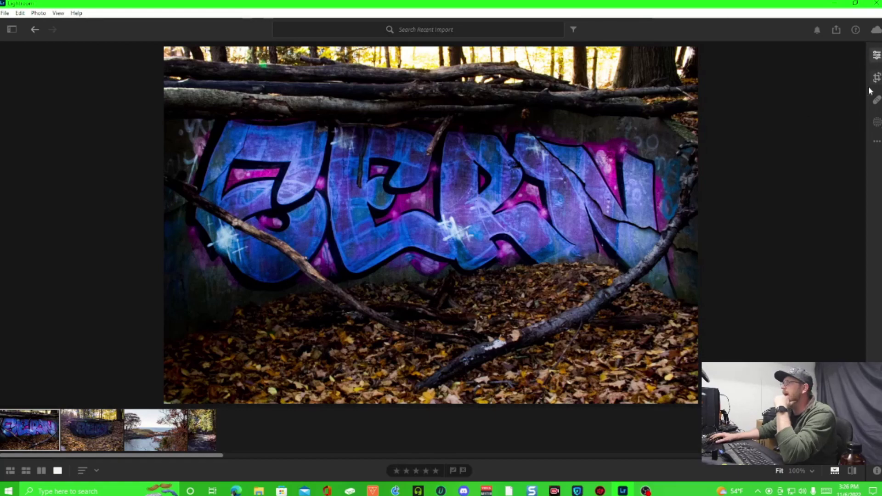
- Lift the Point Curve's lower shadow point slightly to brighten the darker tones
key(e)
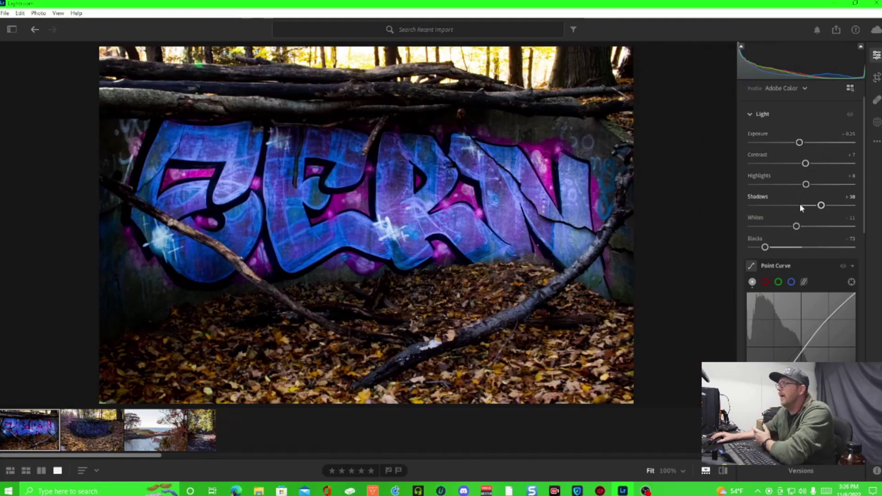
scroll(800, 208, down, 2)
scroll(801, 208, down, 2)
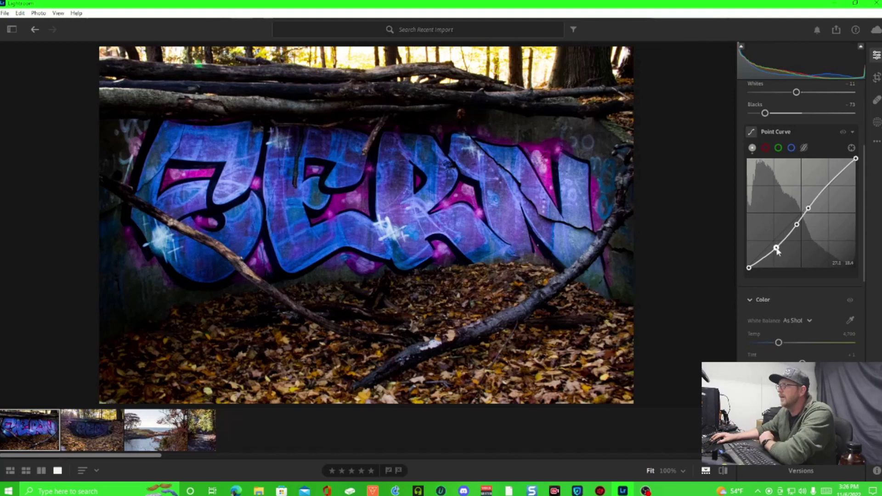
drag(777, 250, 807, 272)
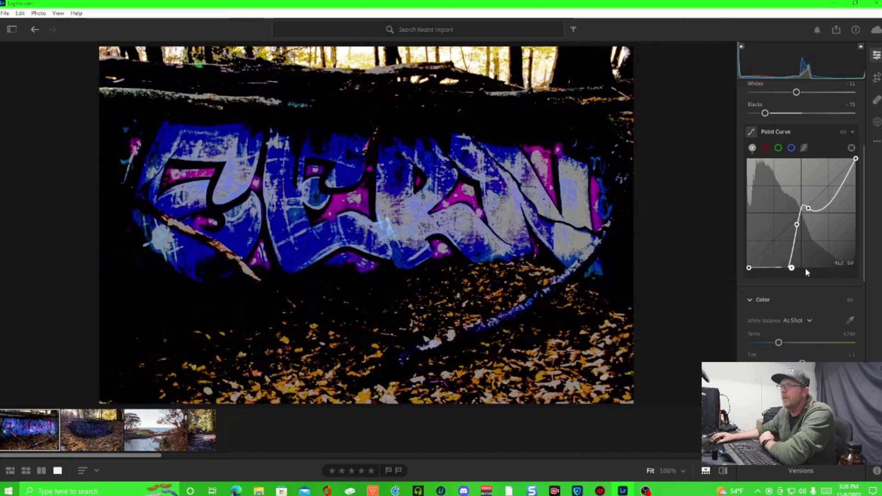
mouse_move(806, 272)
mouse_down()
mouse_move(786, 252)
mouse_move(782, 268)
mouse_move(778, 258)
mouse_up()
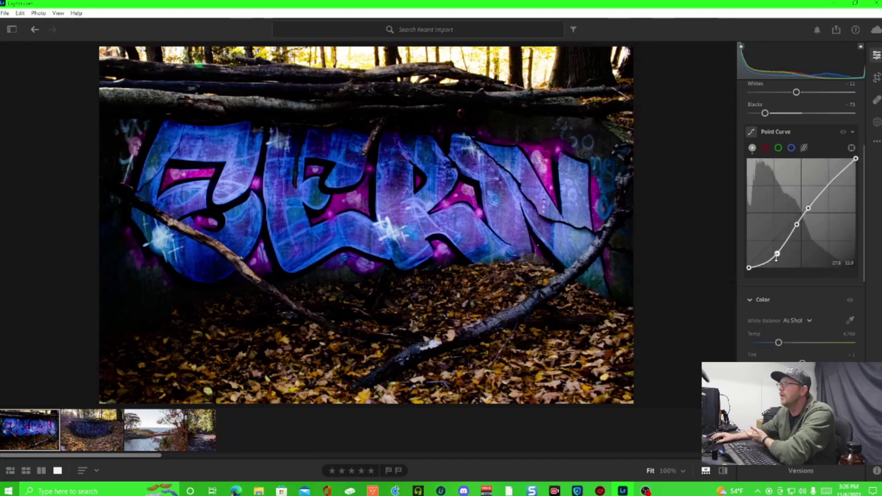
drag(778, 258, 769, 247)
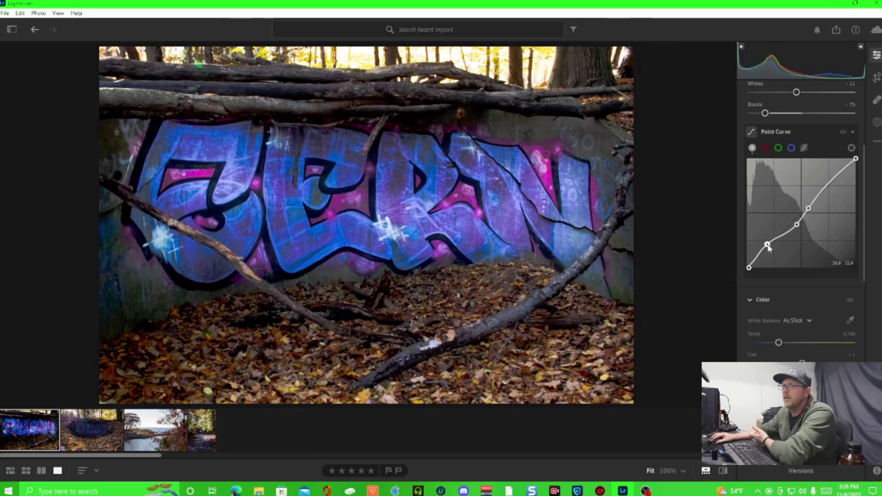
drag(768, 247, 768, 246)
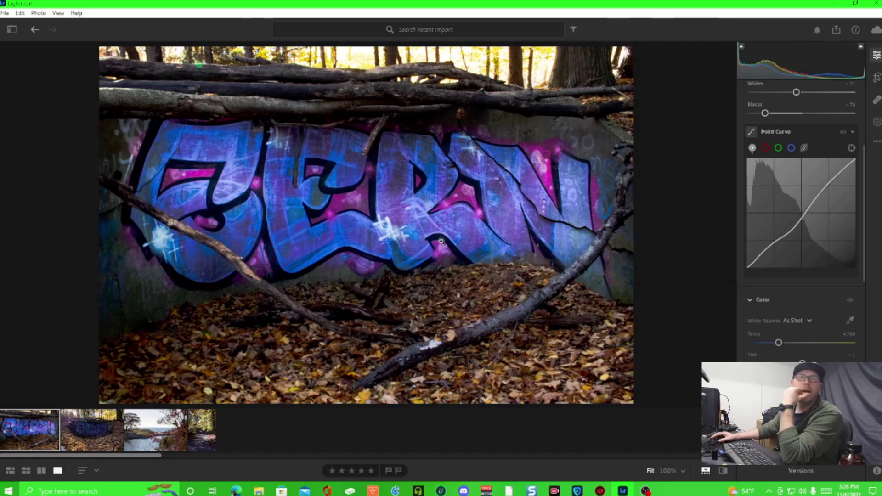
- Shift the reds' hue to -17 in the Color Mixer
scroll(787, 307, down, 1)
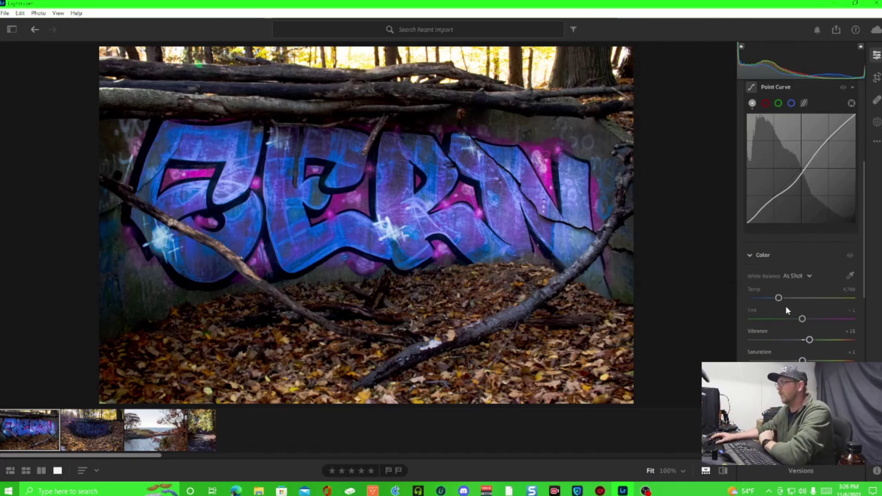
scroll(785, 300, down, 1)
scroll(785, 317, down, 2)
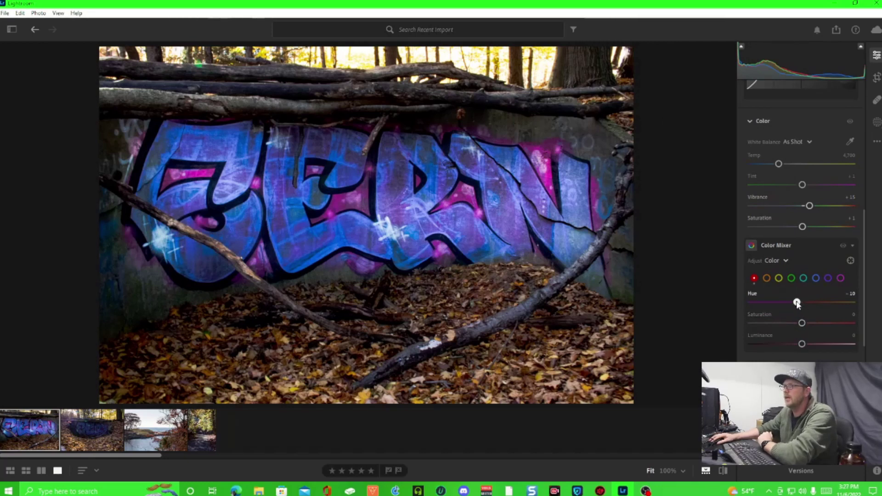
drag(795, 303, 794, 303)
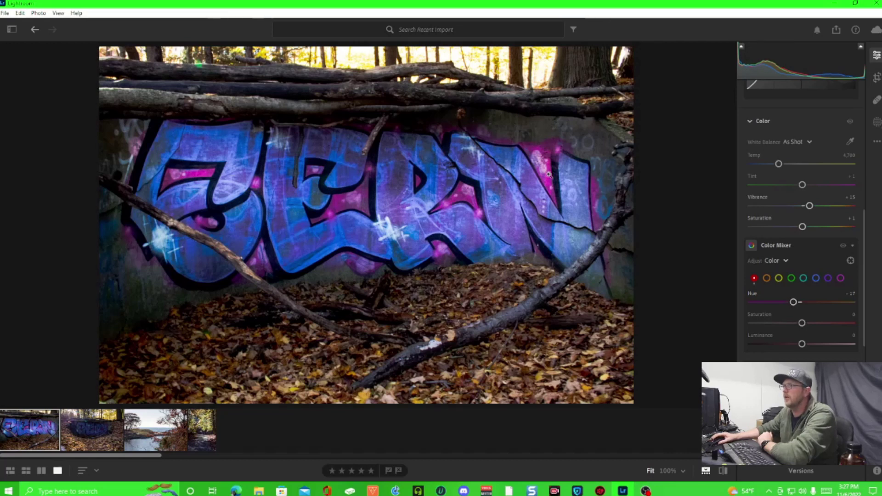
- Set the purples to Hue -24, Saturation +12, Luminance -20
click(828, 279)
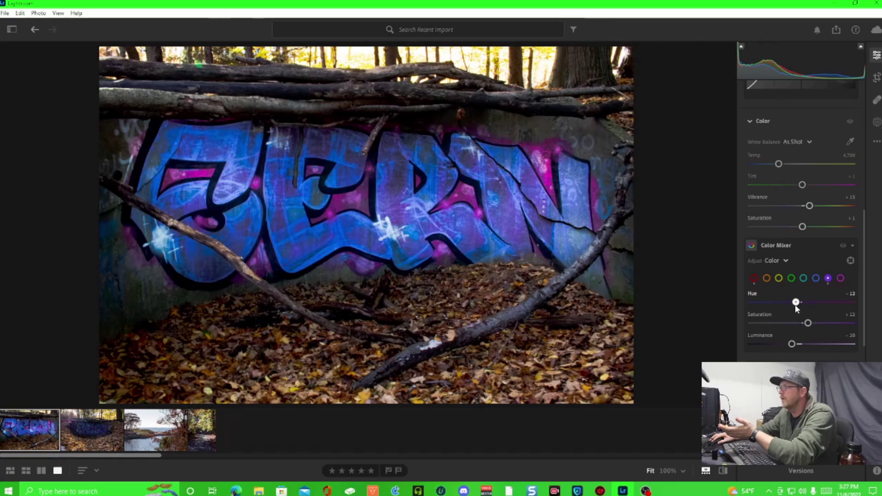
drag(795, 305, 795, 306)
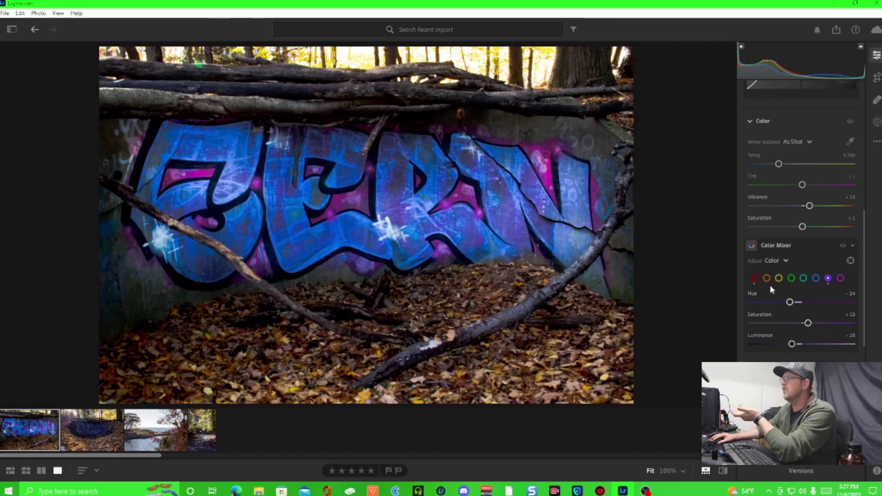
scroll(776, 290, down, 1)
scroll(791, 298, down, 1)
scroll(794, 301, down, 1)
scroll(796, 303, down, 1)
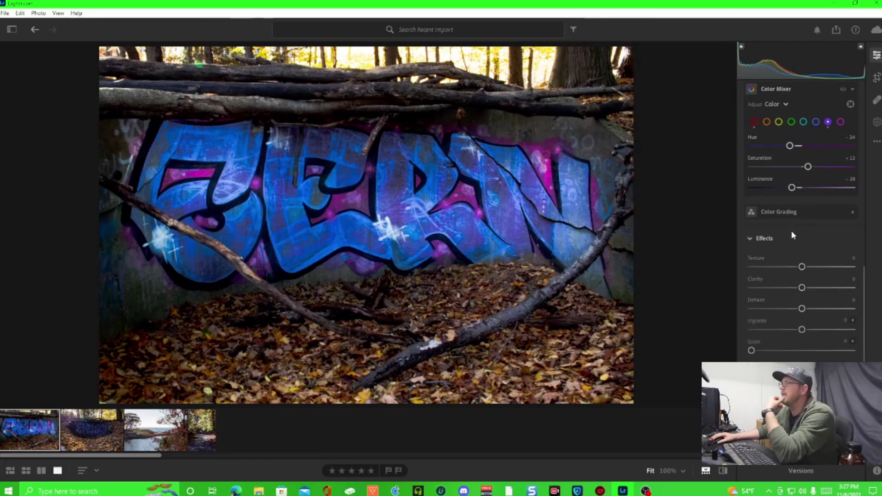
- Expand the Color Grading wheels for a look, then collapse them
click(783, 213)
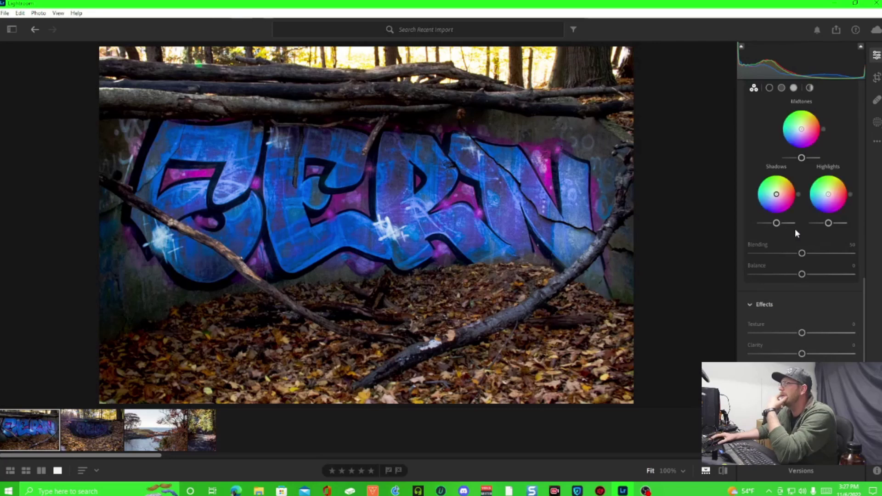
scroll(825, 327, up, 1)
scroll(817, 326, up, 1)
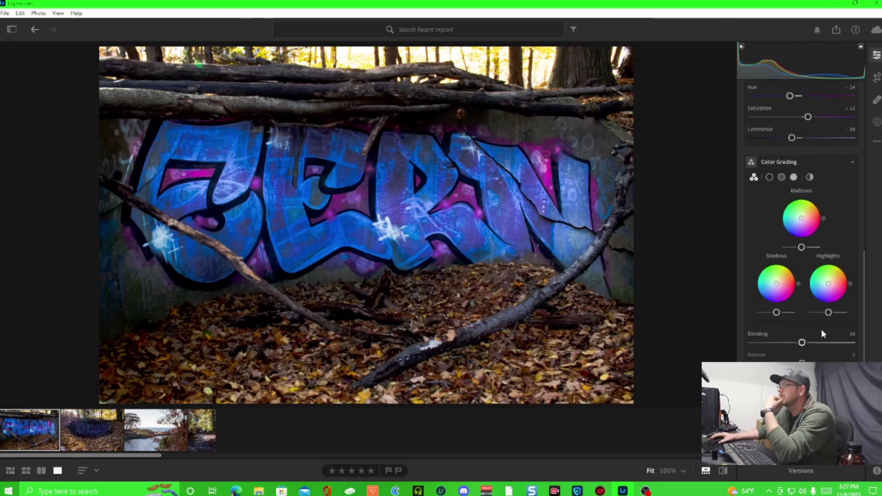
click(779, 164)
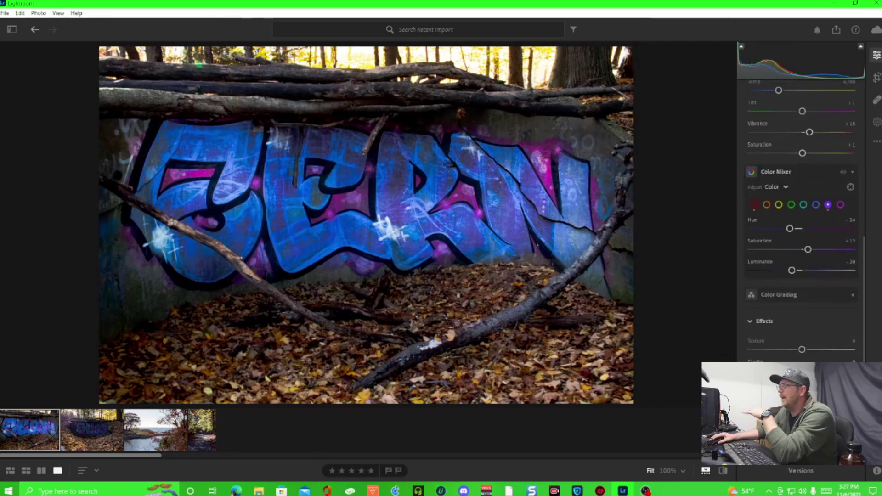
- Raise the Effects Grain slider to 21
scroll(780, 336, down, 1)
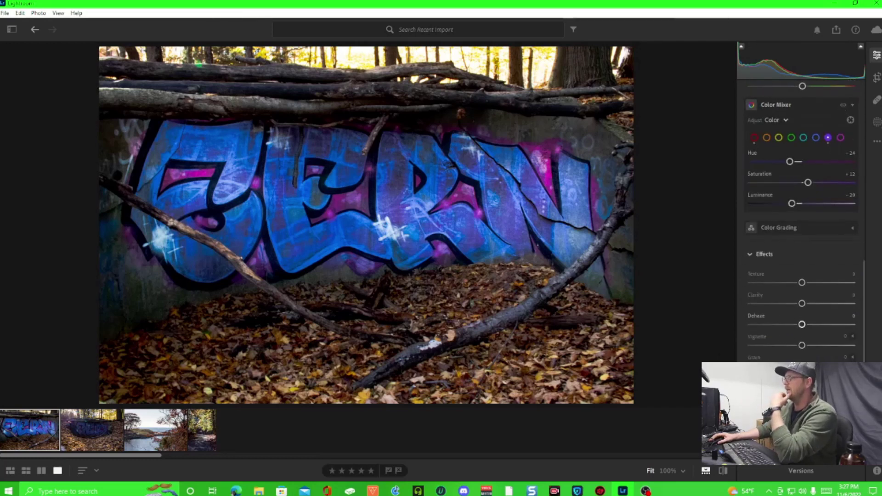
scroll(762, 345, down, 1)
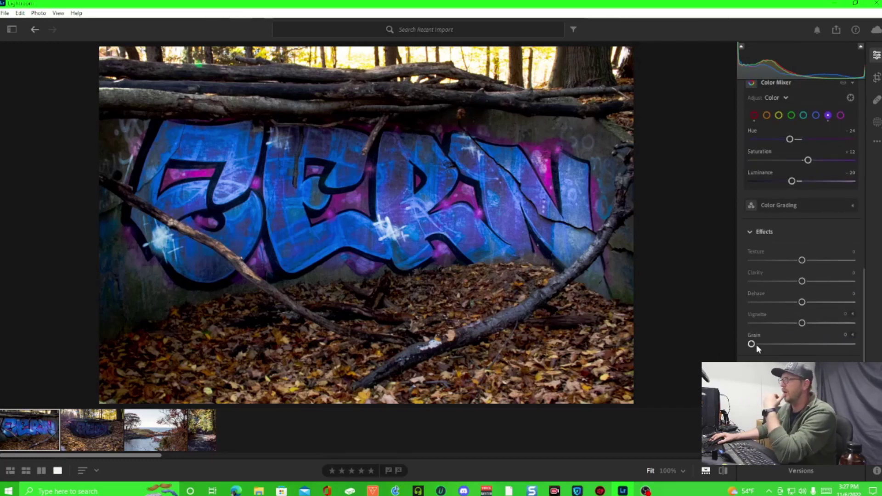
drag(772, 348, 776, 349)
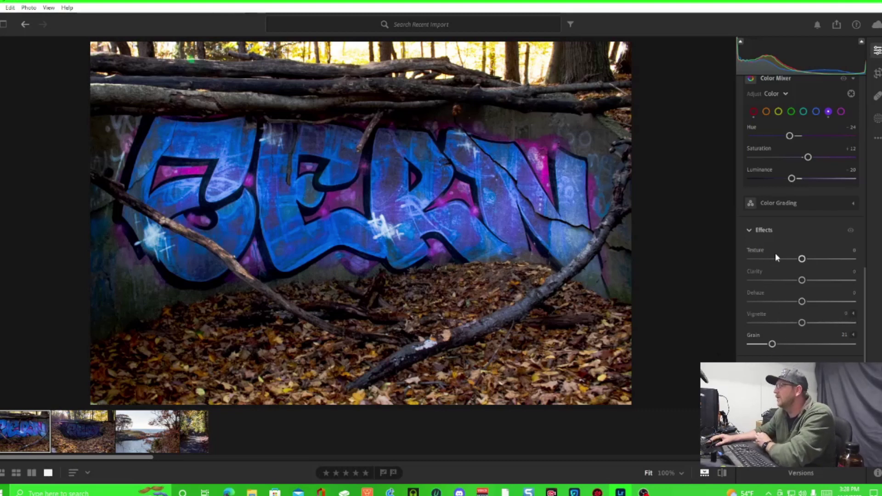
scroll(790, 257, down, 1)
scroll(802, 282, down, 1)
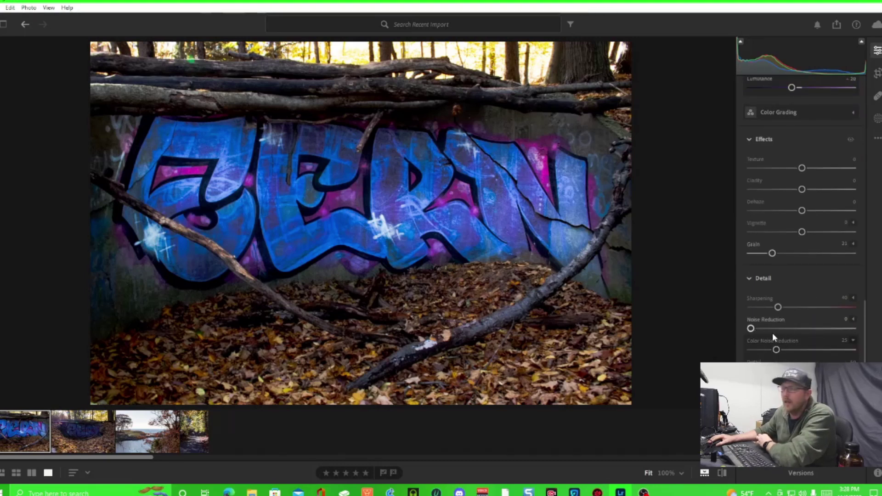
- Try some Noise Reduction, then reset it back to 0
drag(751, 328, 761, 328)
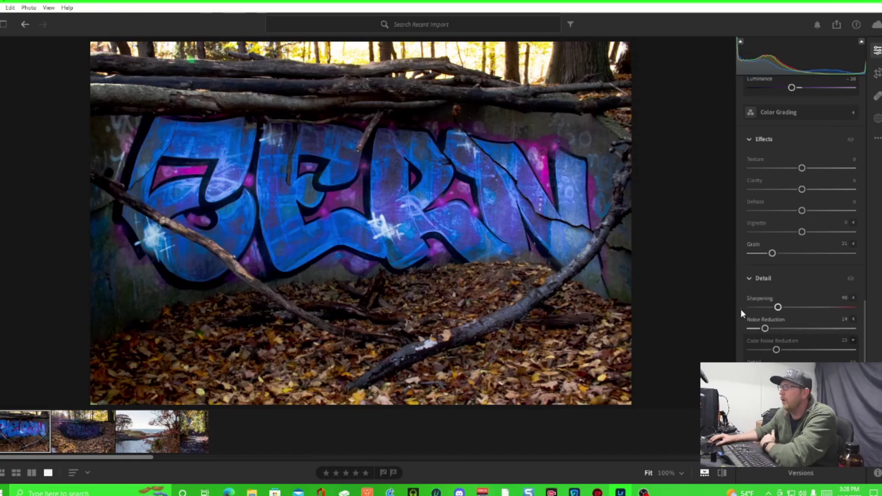
drag(768, 330, 779, 332)
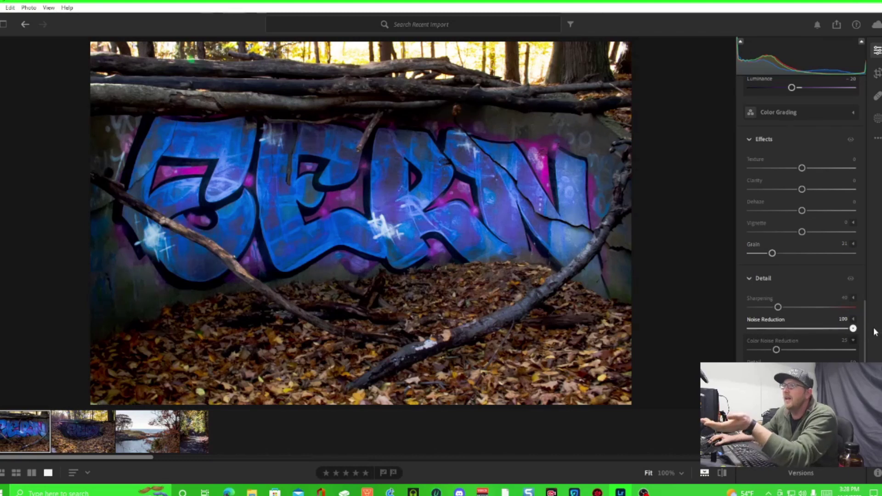
drag(853, 329, 750, 328)
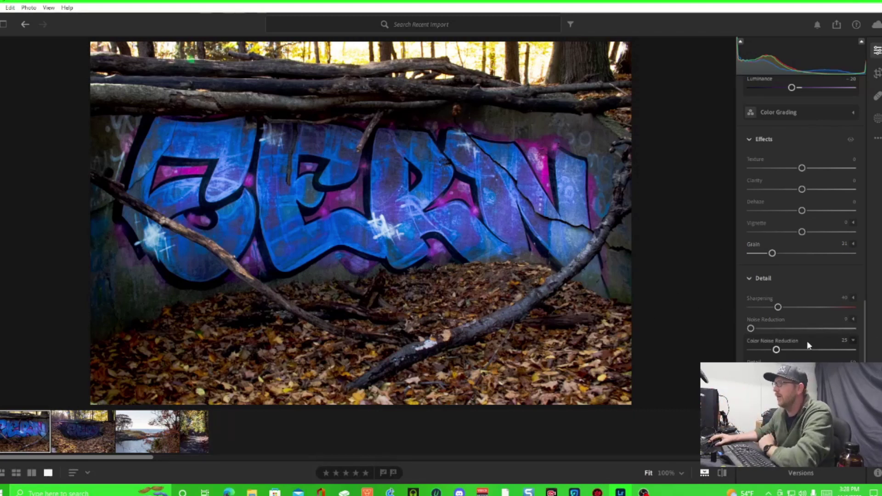
- Set sharpening Detail to 67 and return to the top of the Edit panel
scroll(806, 341, down, 1)
scroll(787, 351, down, 1)
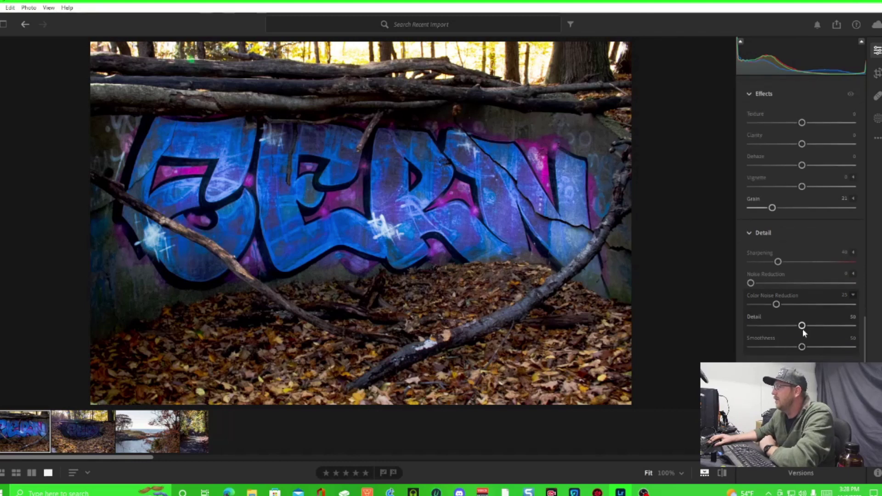
mouse_move(801, 326)
mouse_down()
mouse_move(863, 329)
mouse_move(821, 332)
mouse_up()
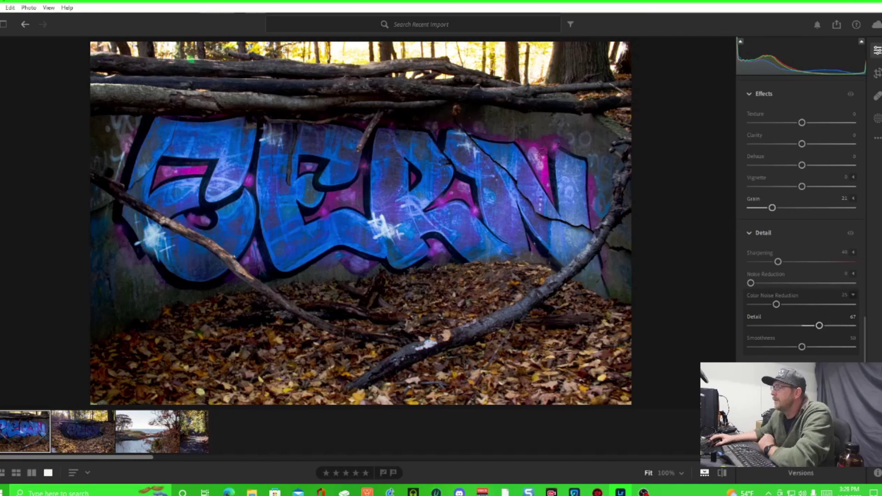
scroll(802, 207, down, 1)
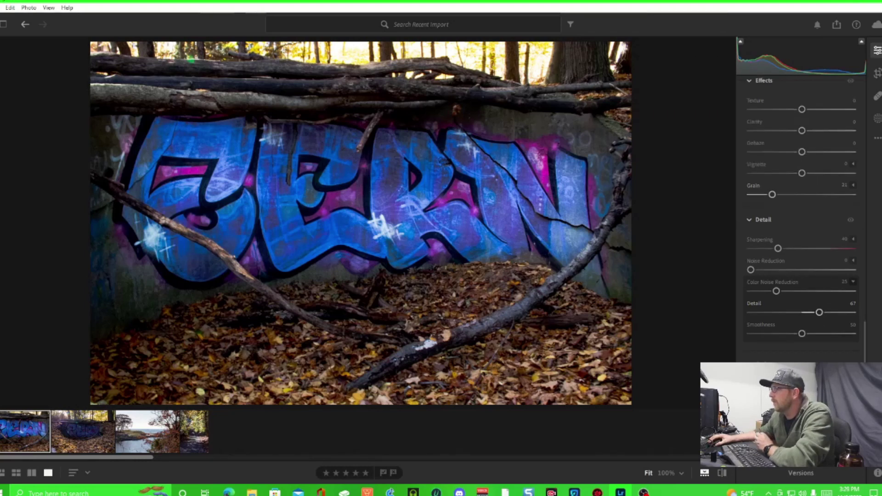
scroll(801, 207, down, 3)
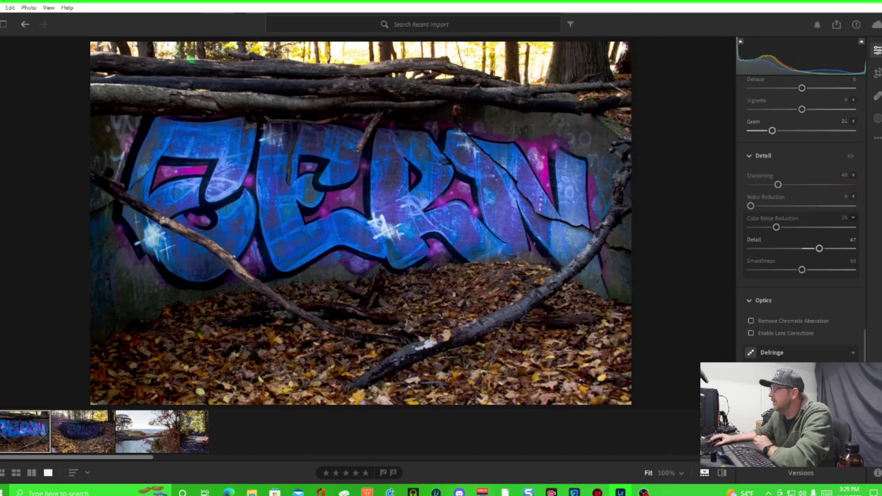
scroll(773, 352, up, 3)
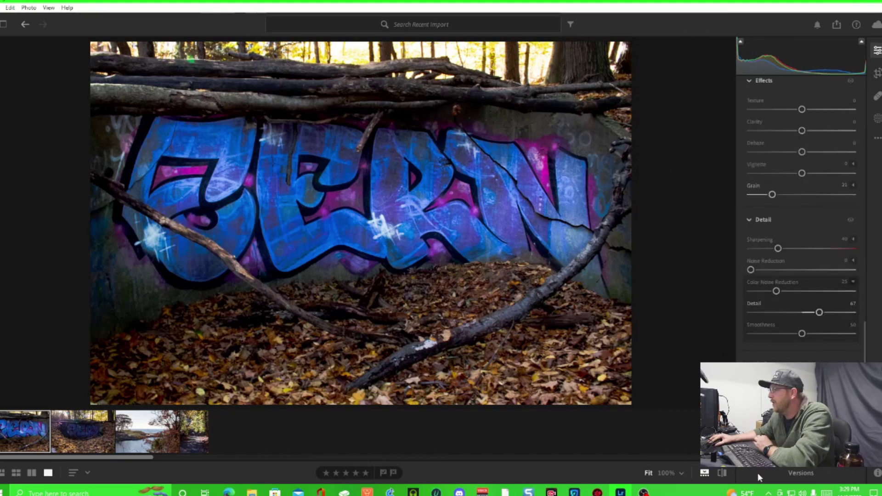
scroll(776, 324, down, 10)
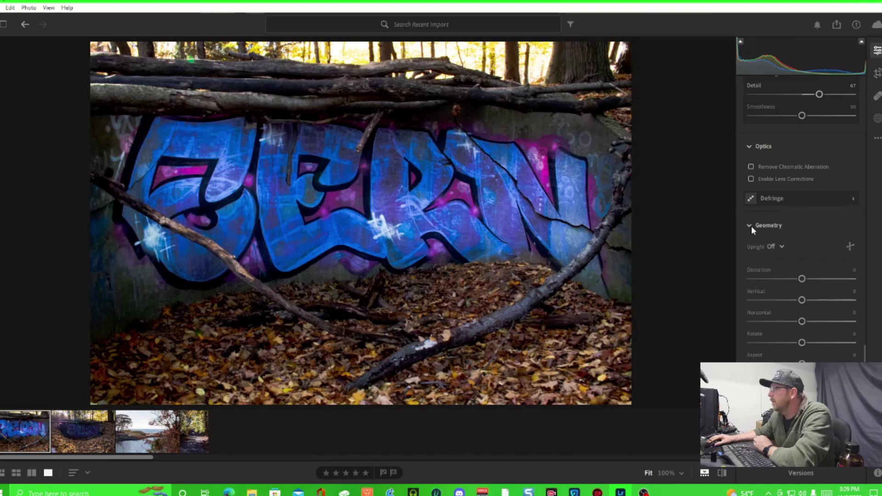
scroll(779, 233, up, 5)
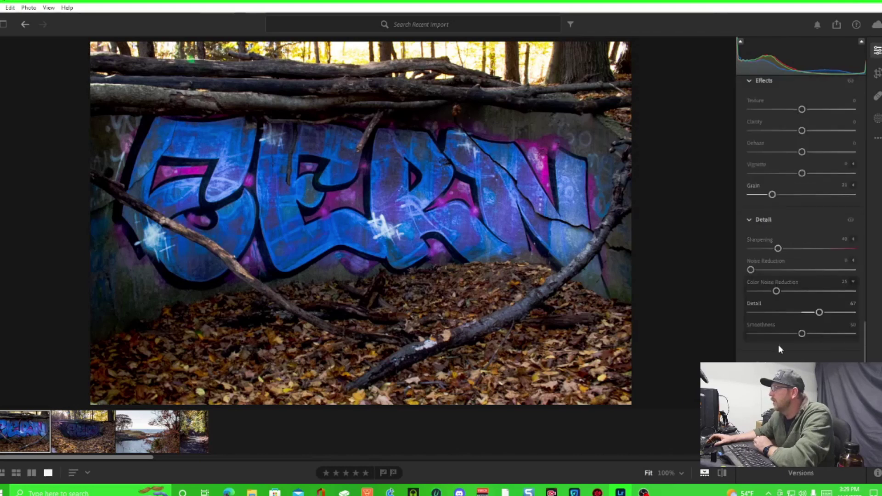
scroll(778, 345, up, 5)
scroll(778, 345, up, 5)
scroll(801, 230, up, 5)
scroll(801, 229, up, 2)
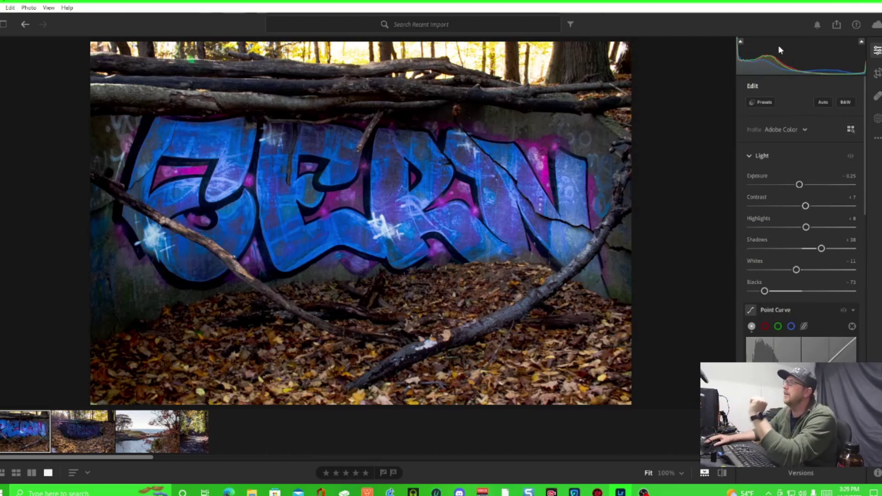
- Open Export with Custom Settings from the Share menu
click(835, 26)
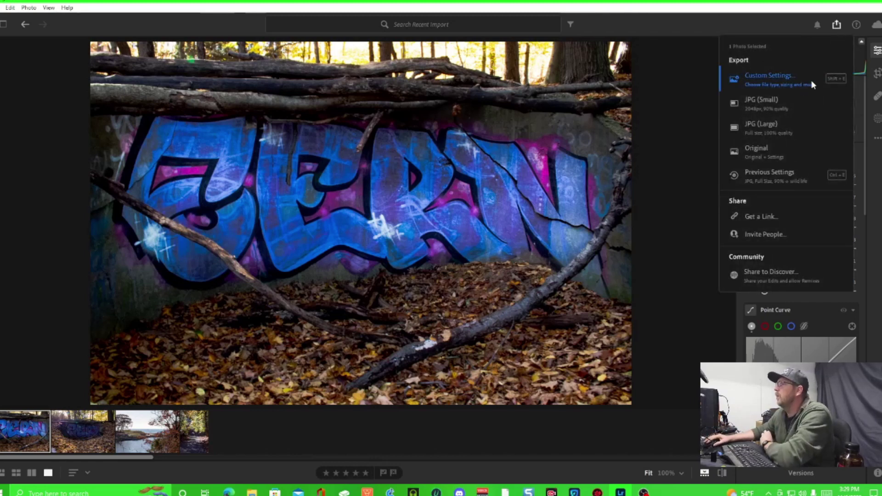
click(771, 84)
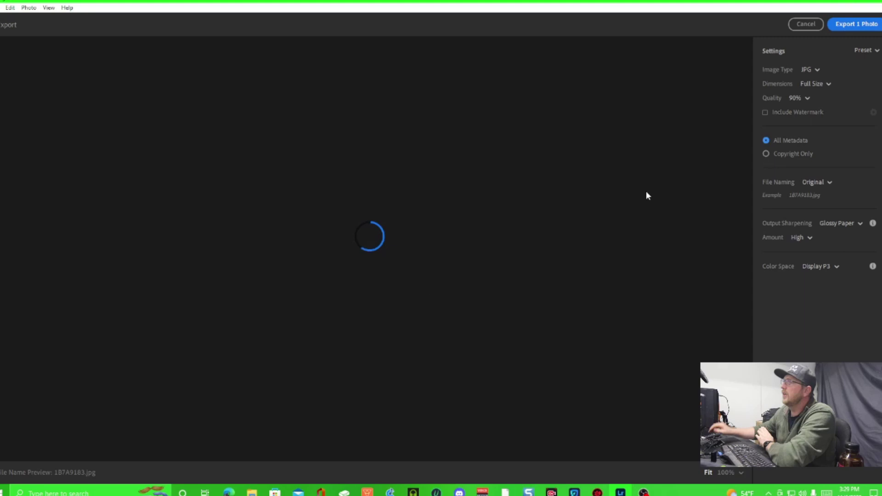
- Keep JPG as the export format, enable Include Watermark, and open its settings
click(816, 70)
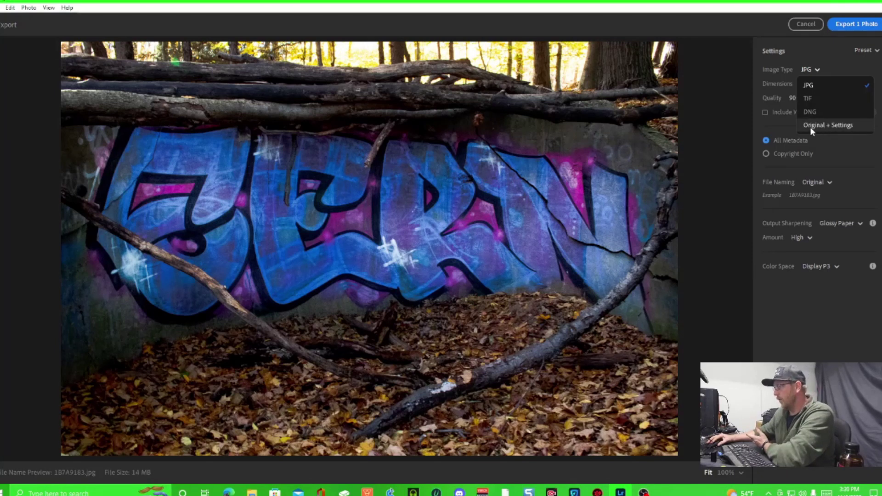
click(821, 85)
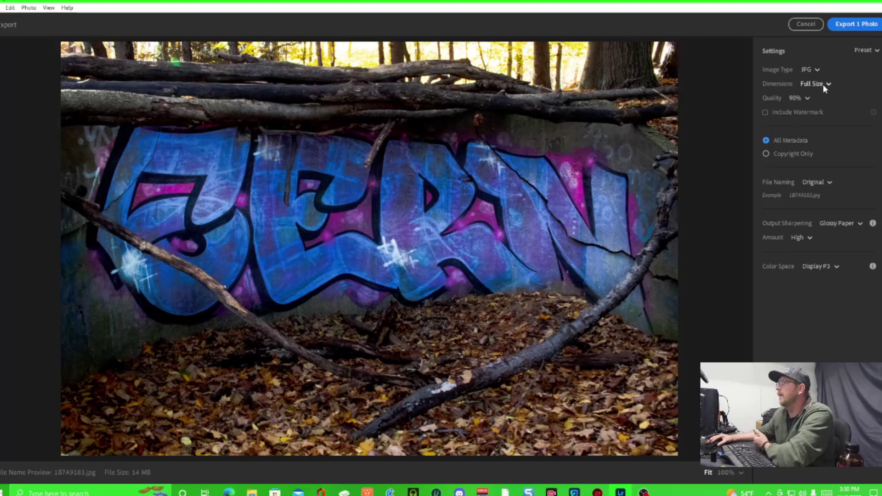
click(766, 113)
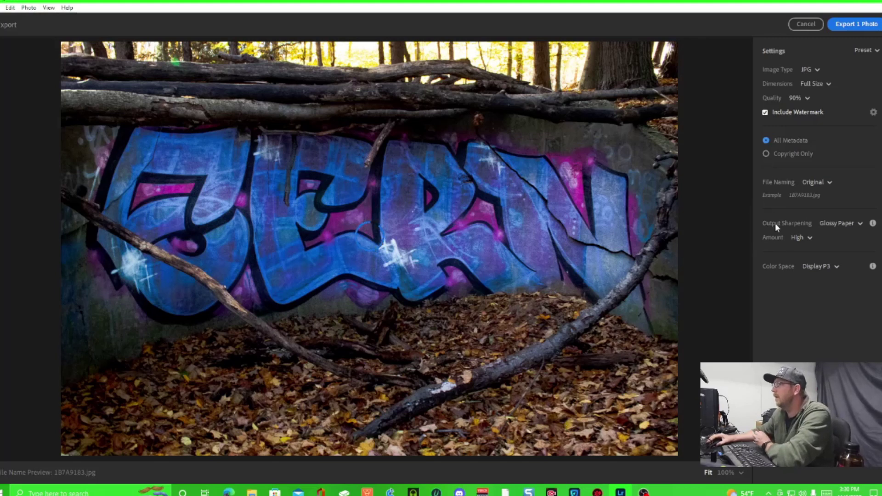
click(873, 112)
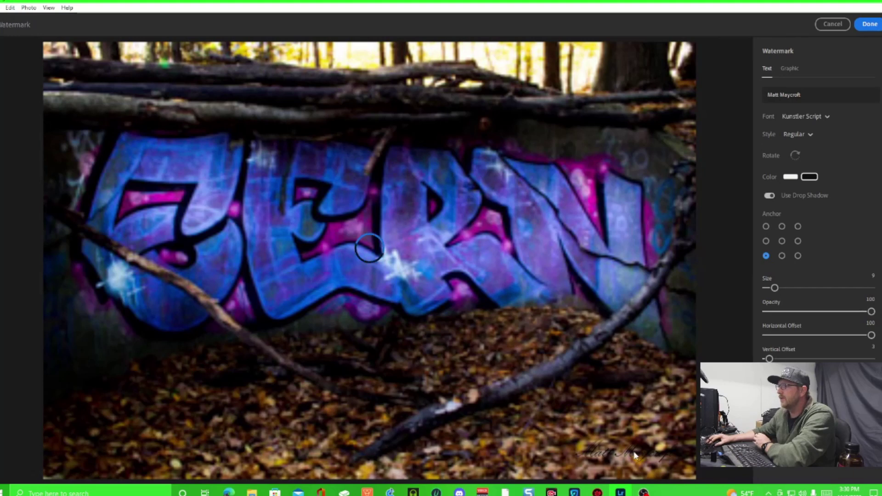
- Make the text watermark white at size 9 and confirm the watermark with Done
click(790, 176)
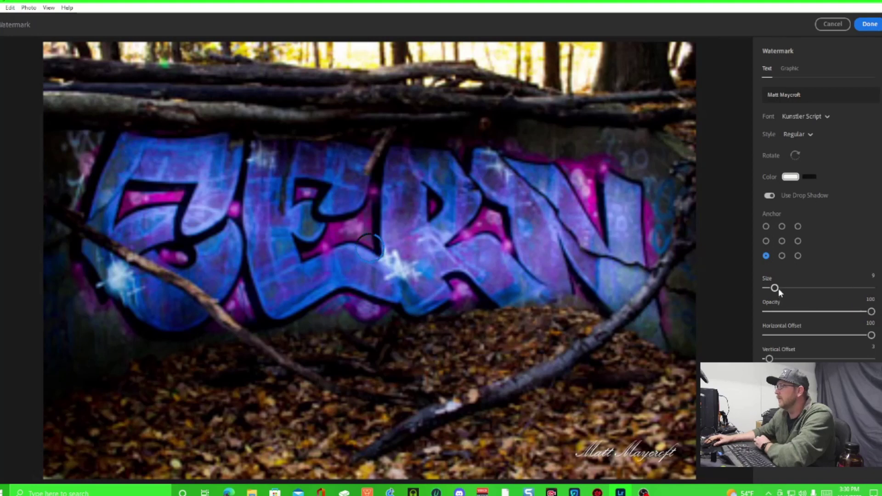
drag(780, 290, 787, 290)
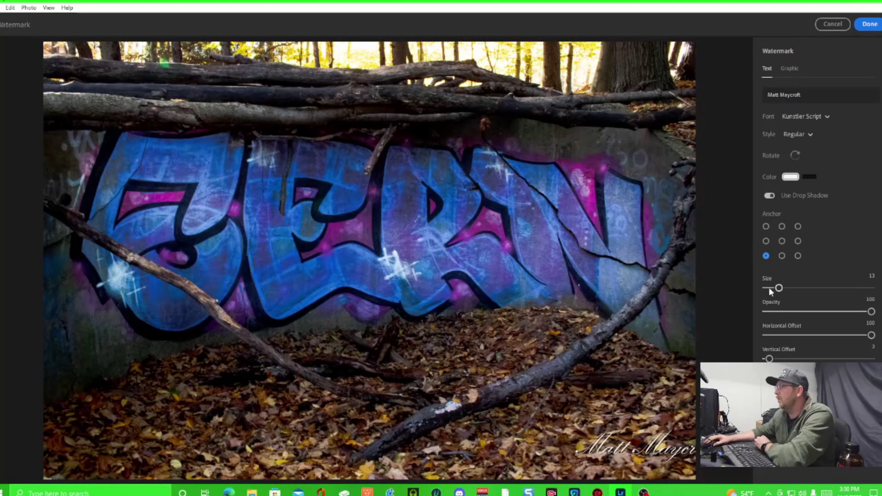
drag(779, 288, 775, 289)
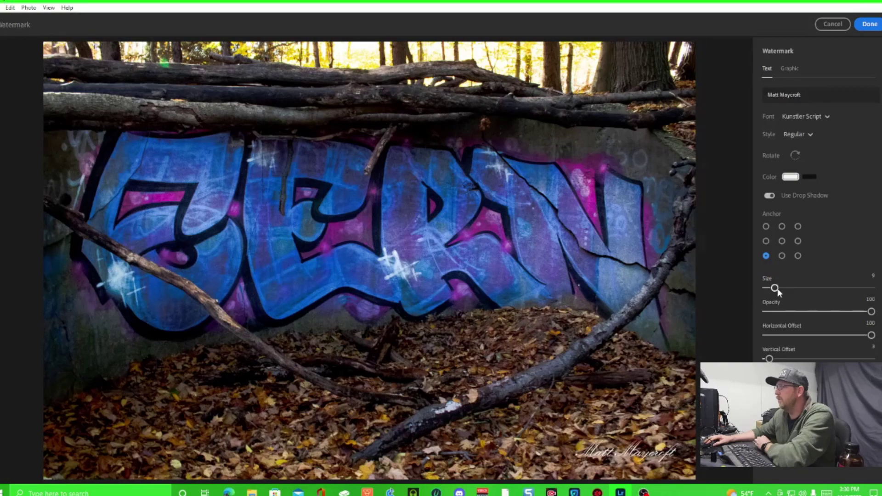
click(790, 70)
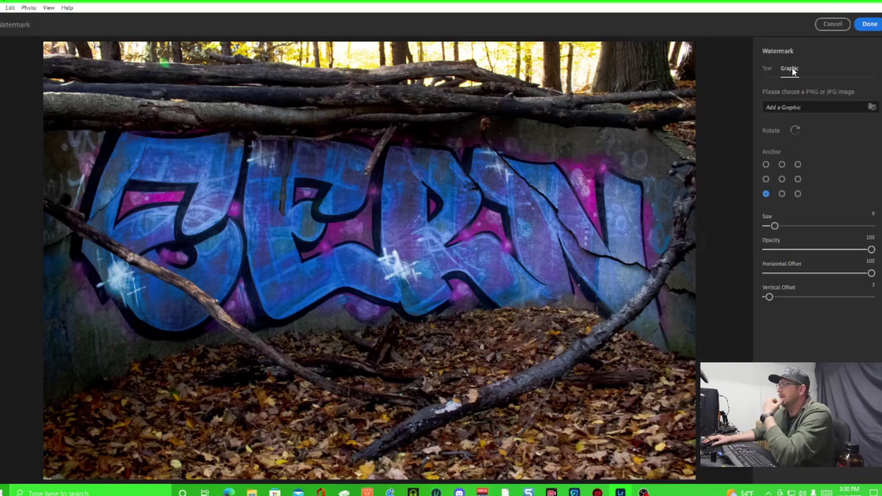
click(771, 69)
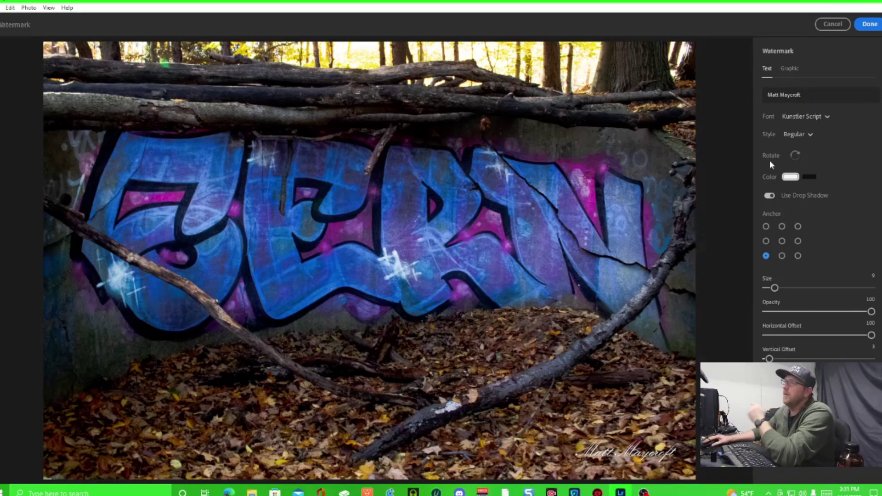
click(869, 24)
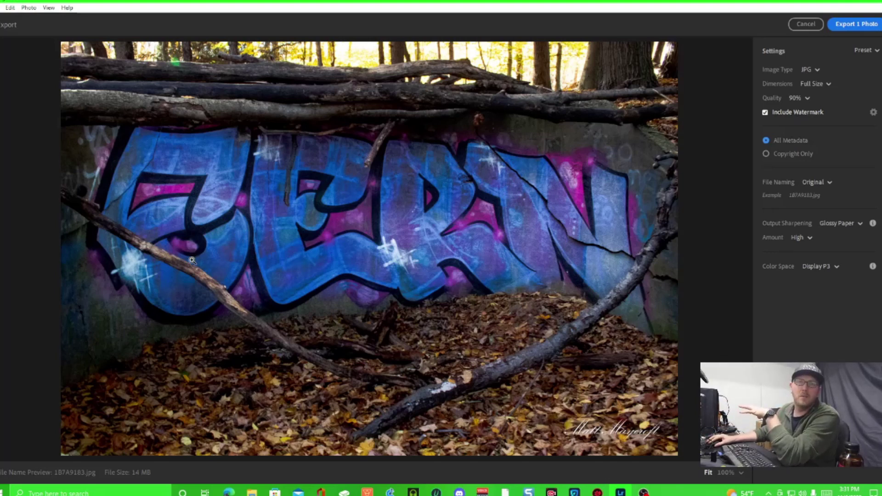
- Export the photo to the My Passport (D:) > Canon 7d Mack ii pic folder
click(870, 29)
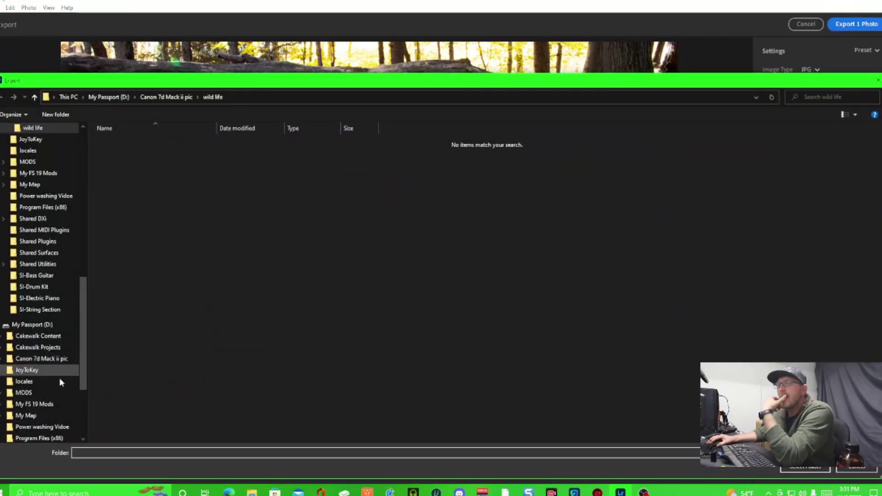
scroll(46, 373, down, 1)
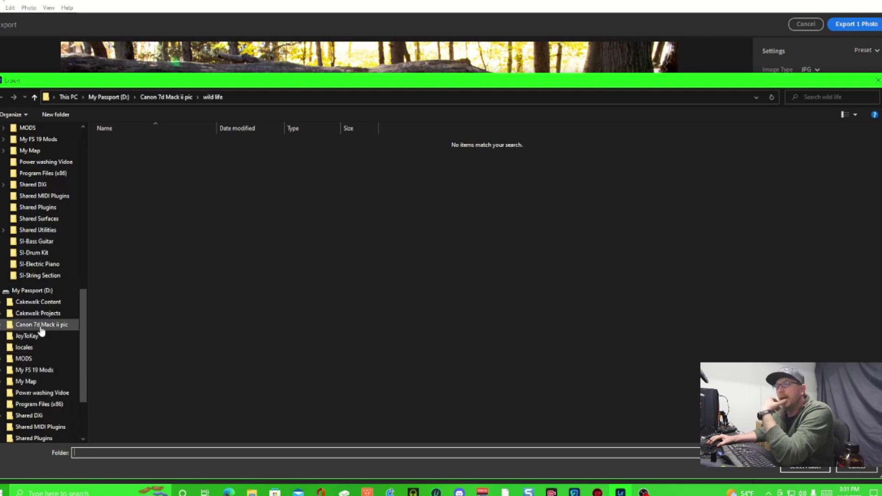
click(41, 326)
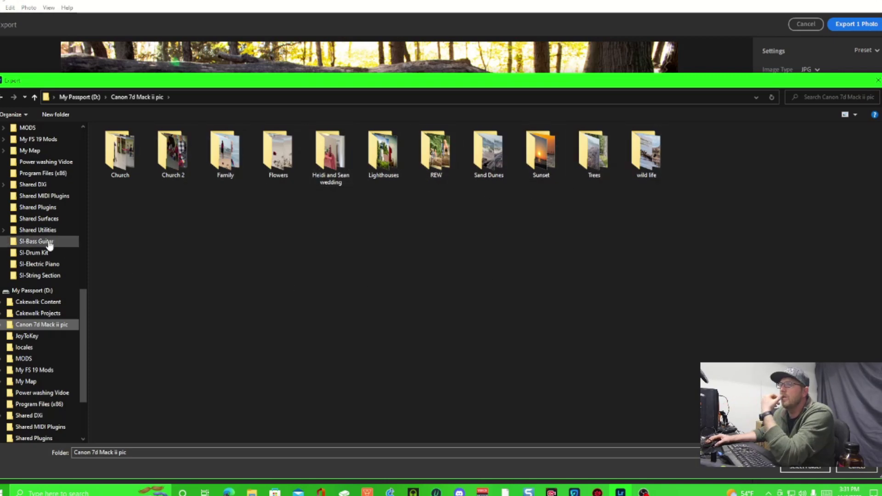
click(804, 468)
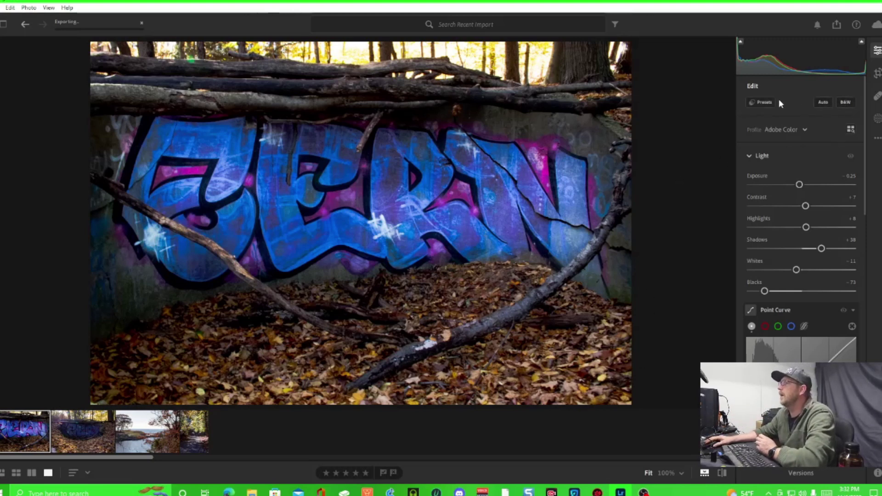
mouse_move(777, 130)
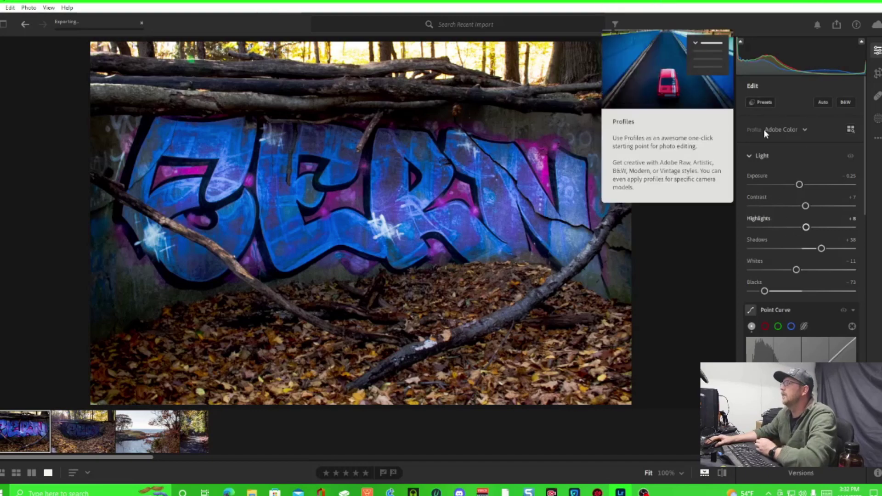
- Preview three Subtle recommended presets on the graffiti photo without keeping them
click(764, 102)
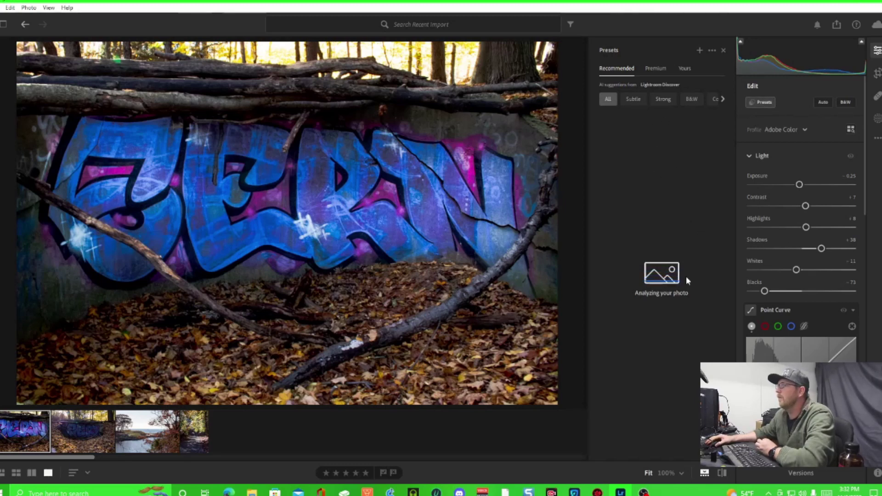
click(633, 98)
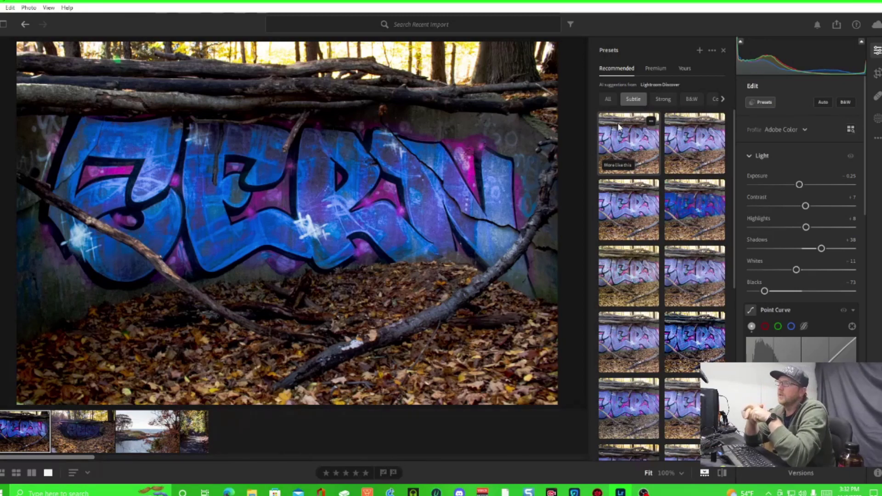
click(640, 217)
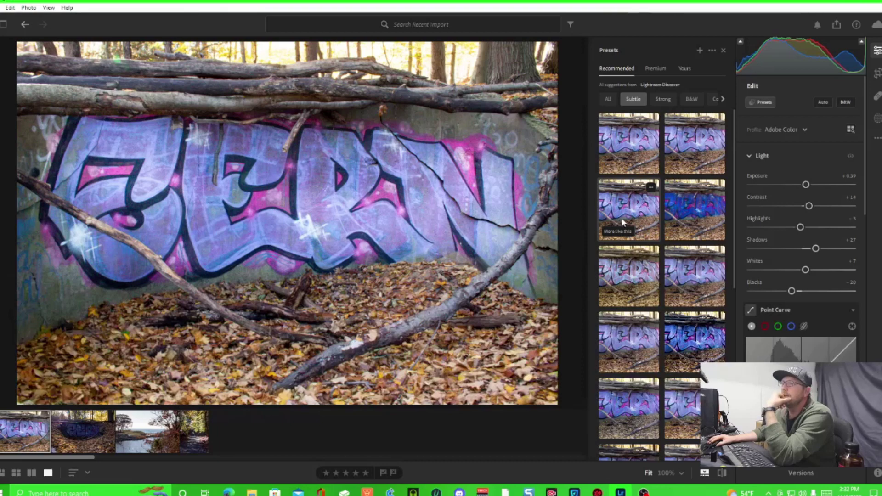
click(699, 216)
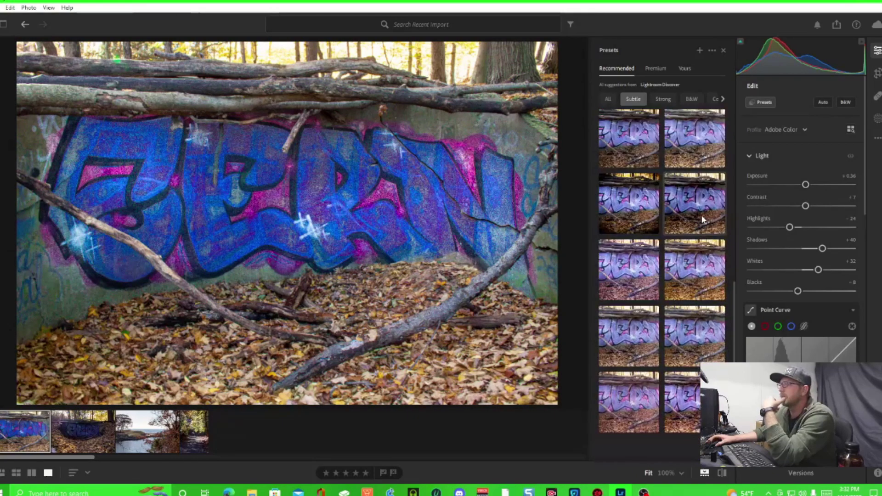
click(689, 272)
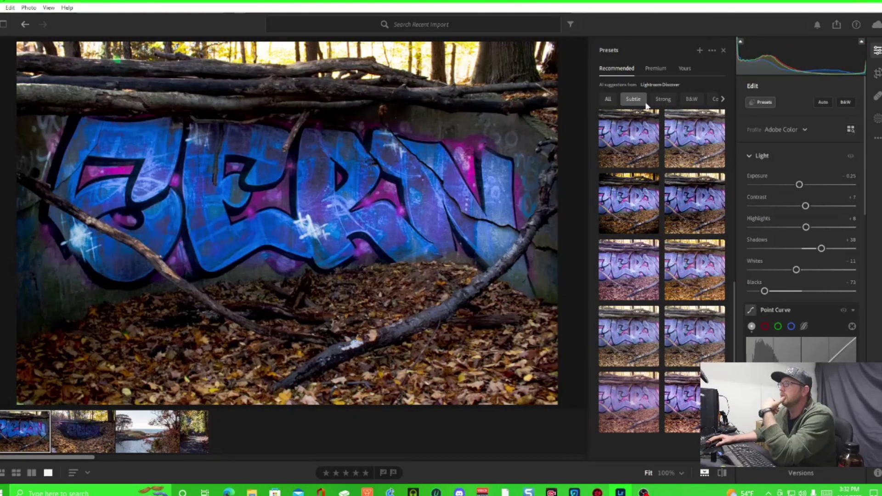
- Return to All recommended presets, reveal more categories, then switch to the Yours presets
click(610, 100)
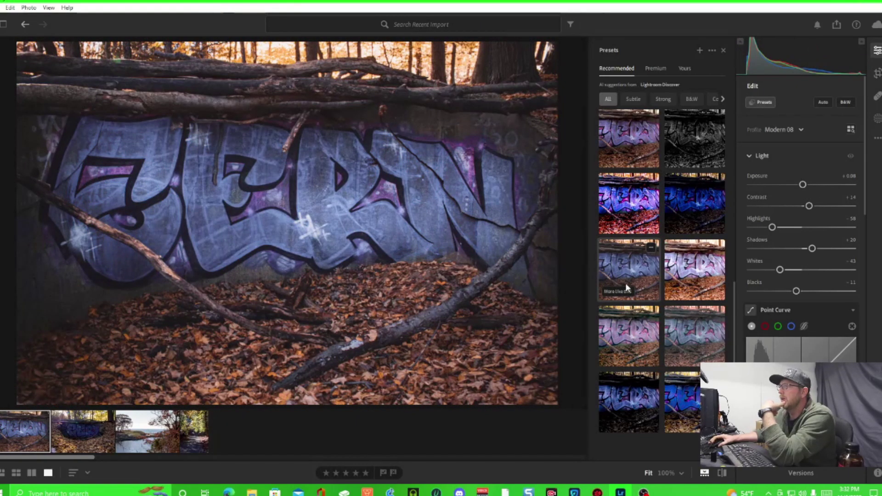
scroll(624, 283, up, 3)
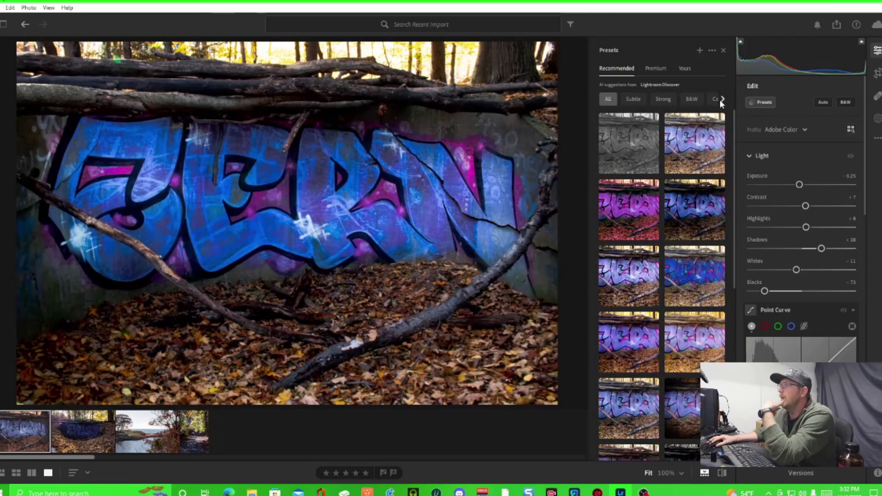
click(721, 100)
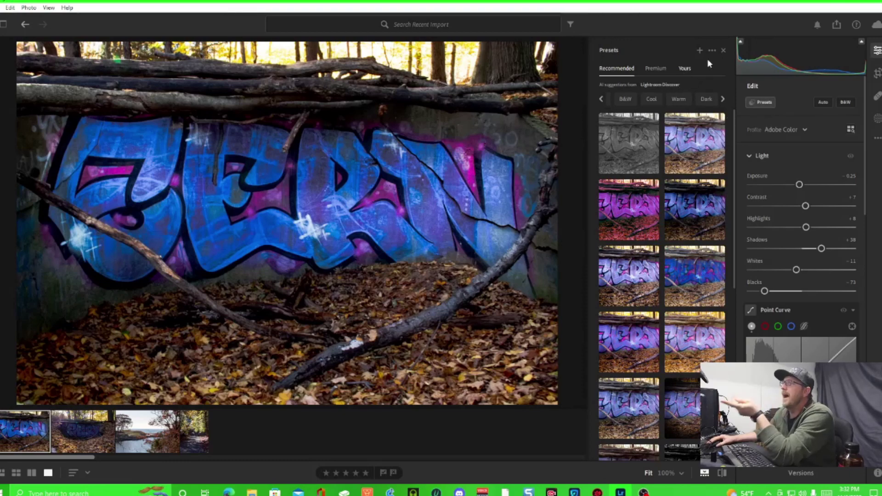
click(689, 72)
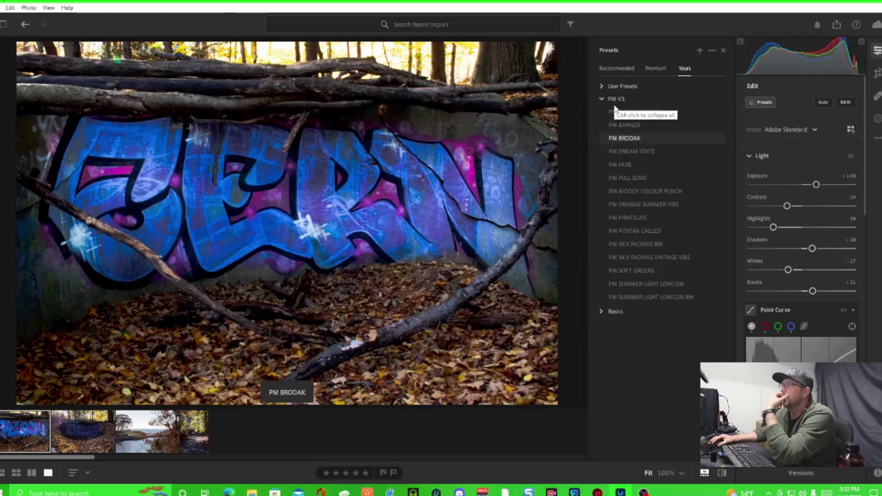
- Audition PM BLUE SHADOWS, BANGER, BRODAK, DREAM STATE, FADE, FULL SEND and MOODY COLOUR PUNCH
click(612, 99)
click(612, 99)
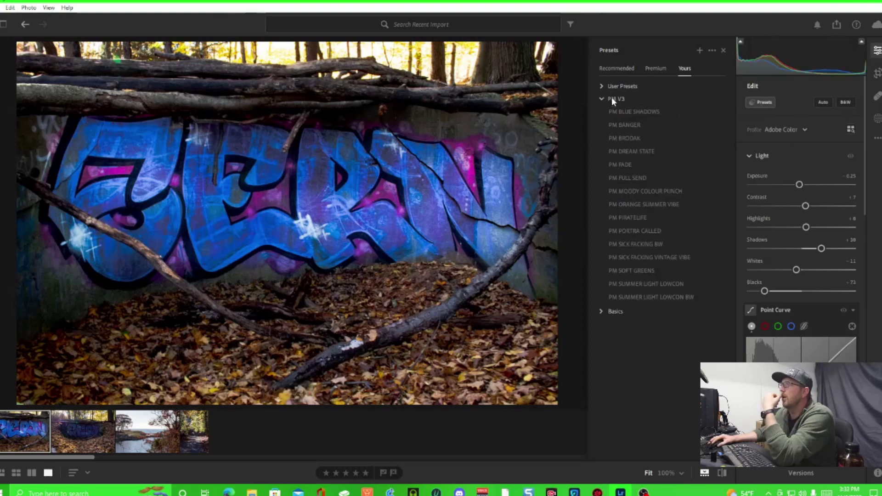
click(621, 111)
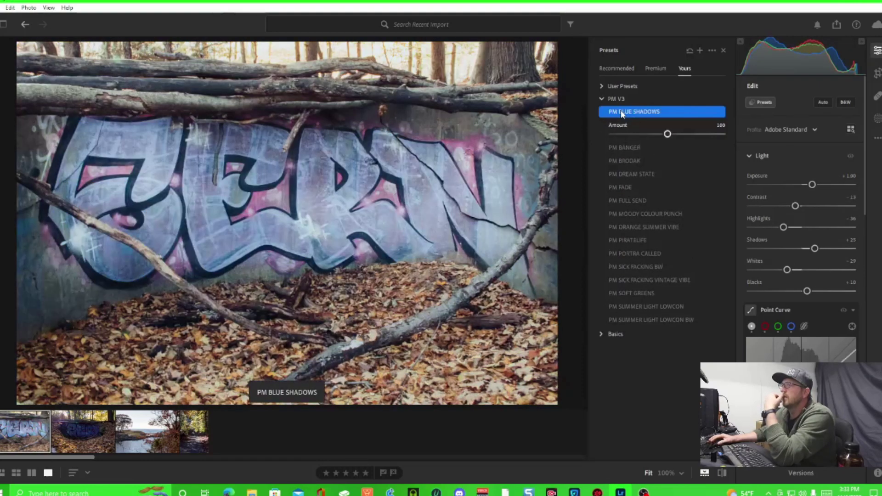
click(619, 148)
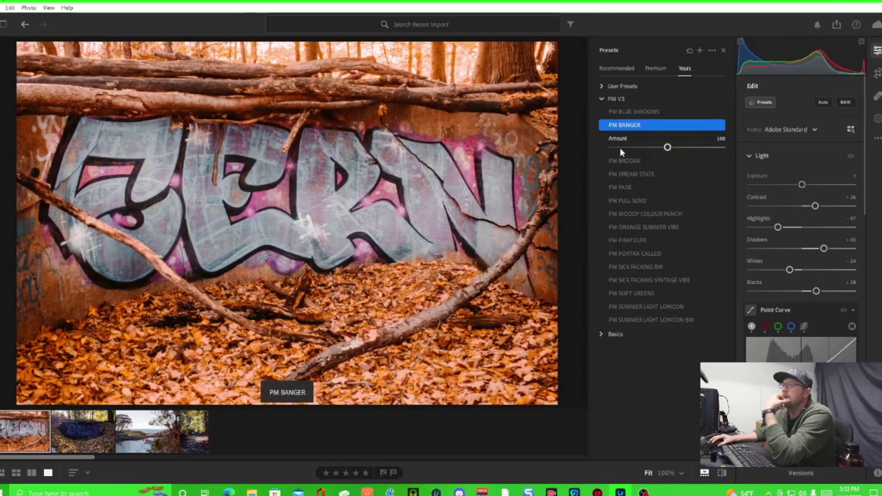
click(629, 162)
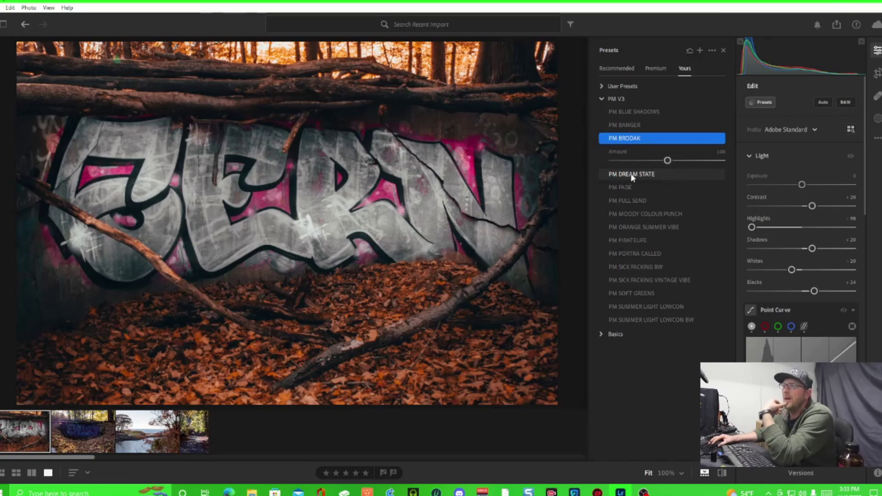
click(632, 176)
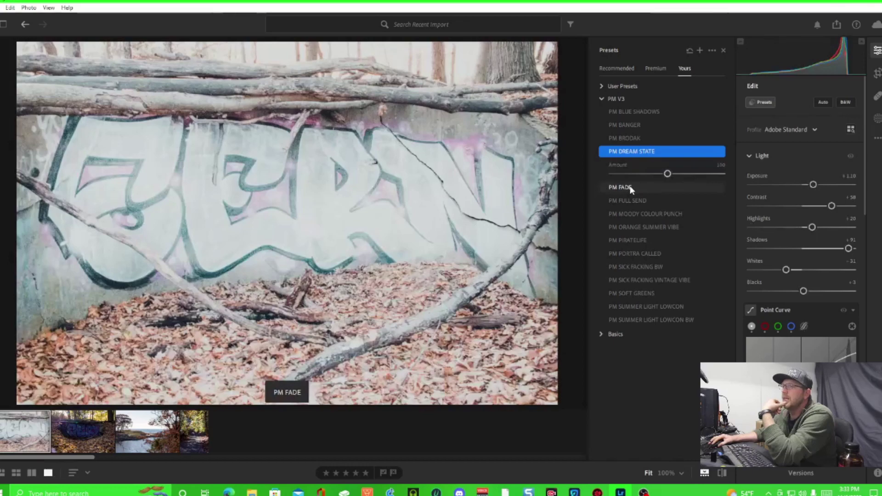
click(631, 188)
click(632, 200)
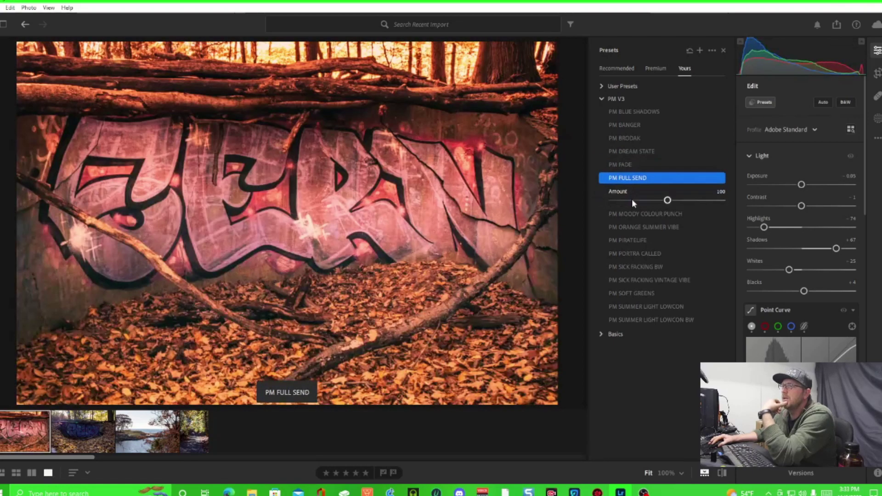
click(641, 215)
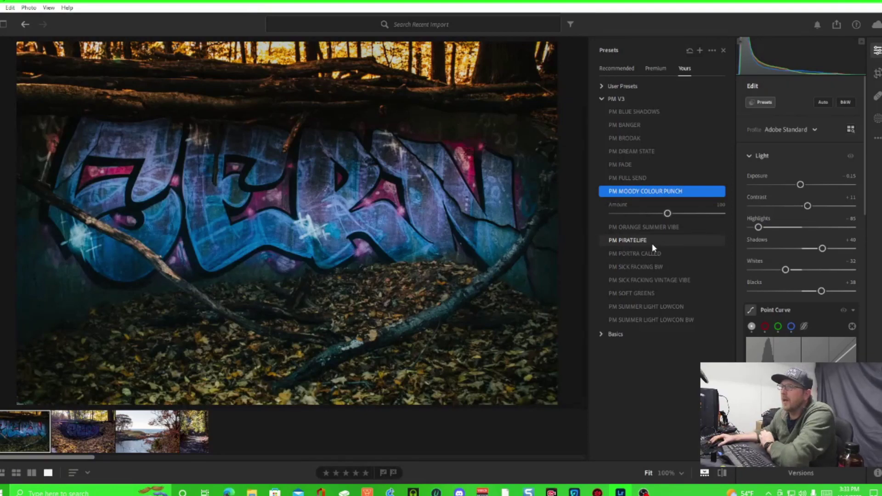
- Compare PM MOODY COLOUR PUNCH at amounts 160 and 62 against PM ORANGE SUMMER VIBE
click(622, 192)
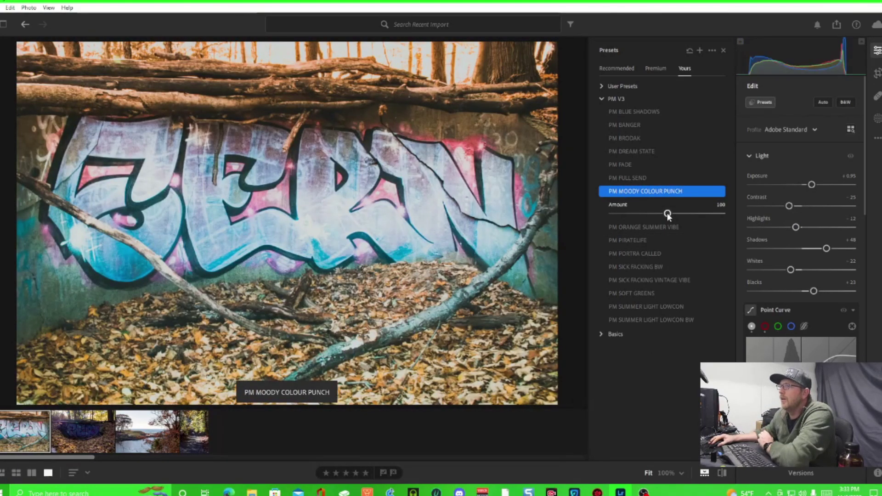
drag(667, 213, 701, 214)
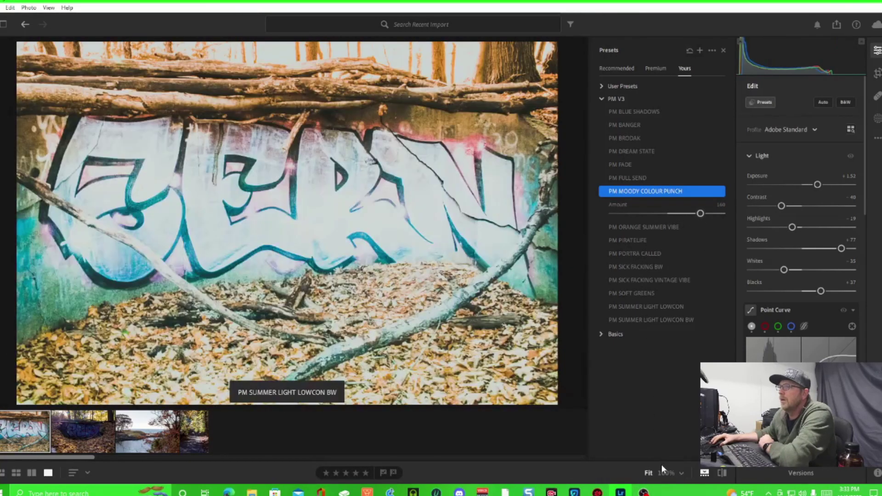
click(648, 227)
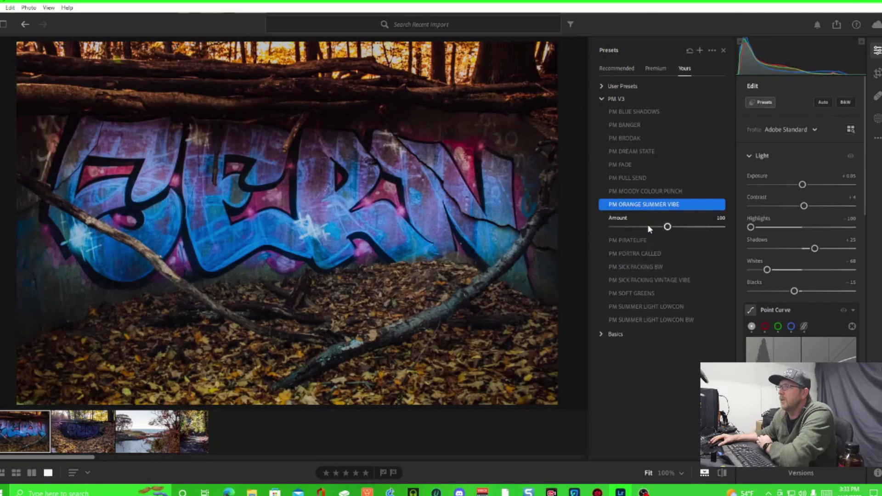
click(651, 191)
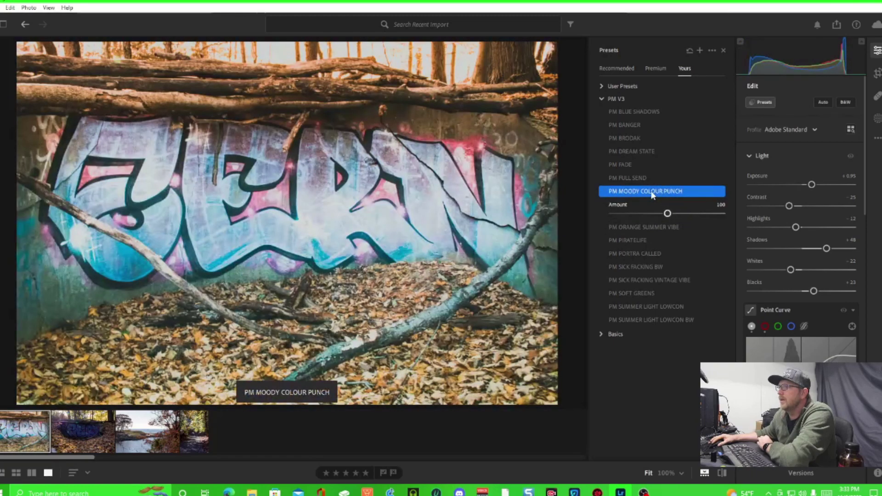
mouse_move(667, 213)
mouse_down()
mouse_move(646, 213)
mouse_move(668, 213)
mouse_up()
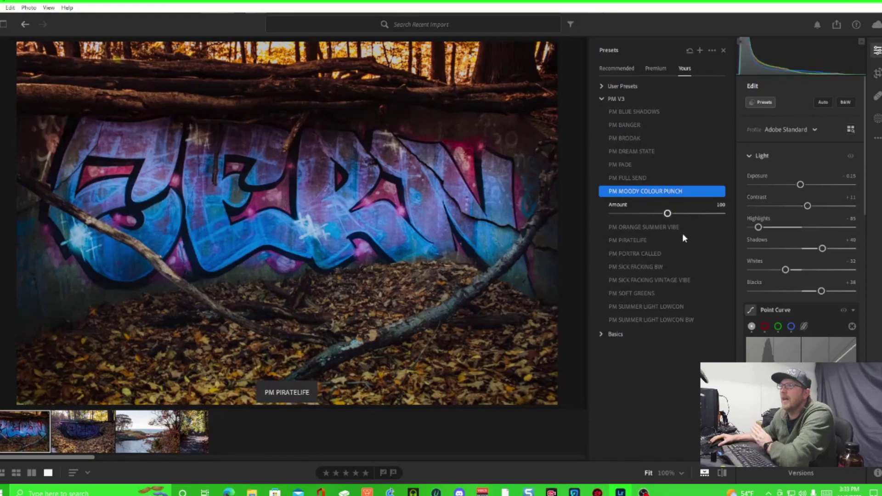
click(682, 230)
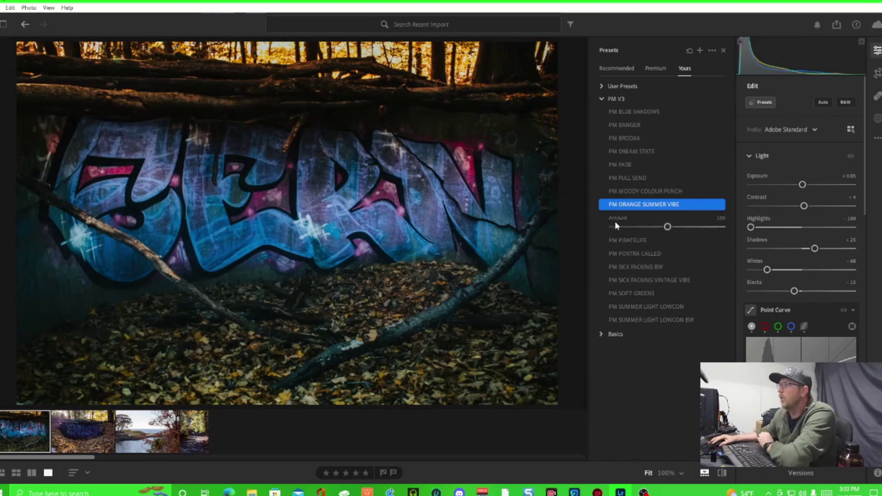
- Audition PM PIRATELIFE through PM SUMMER LIGHT LOWCON BW, ending on the black-and-white look
click(627, 244)
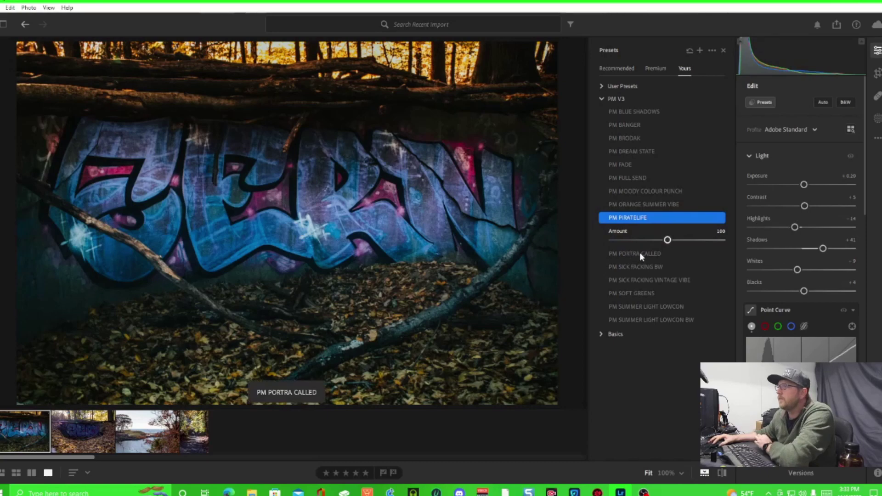
click(639, 253)
click(642, 268)
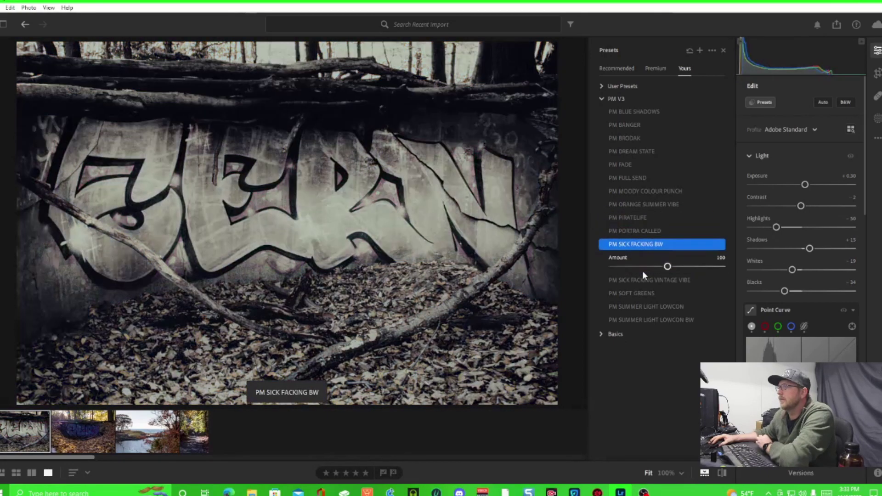
click(642, 280)
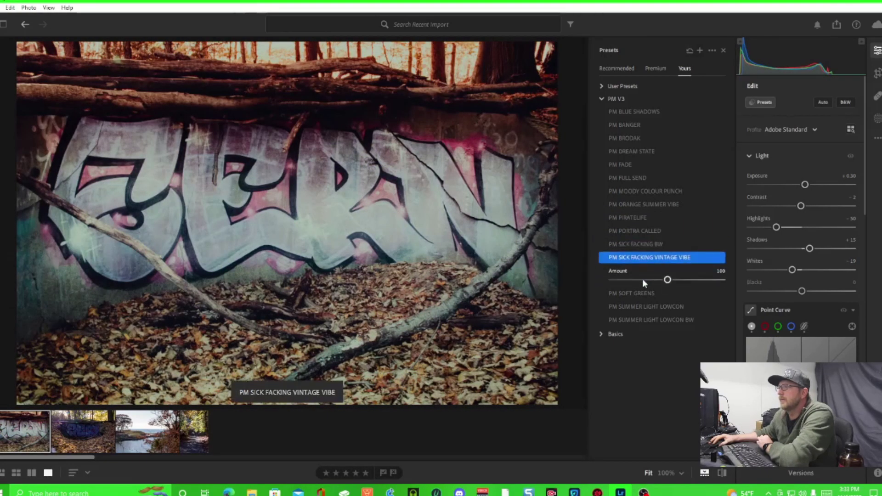
click(641, 293)
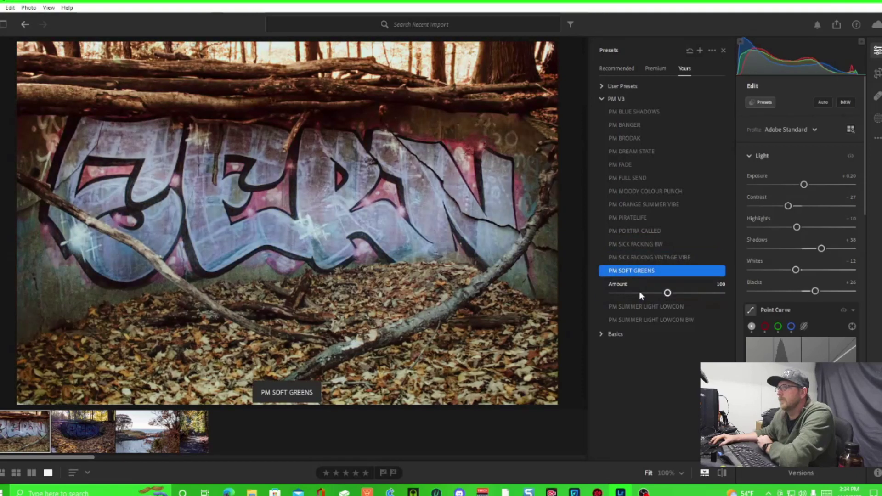
click(641, 307)
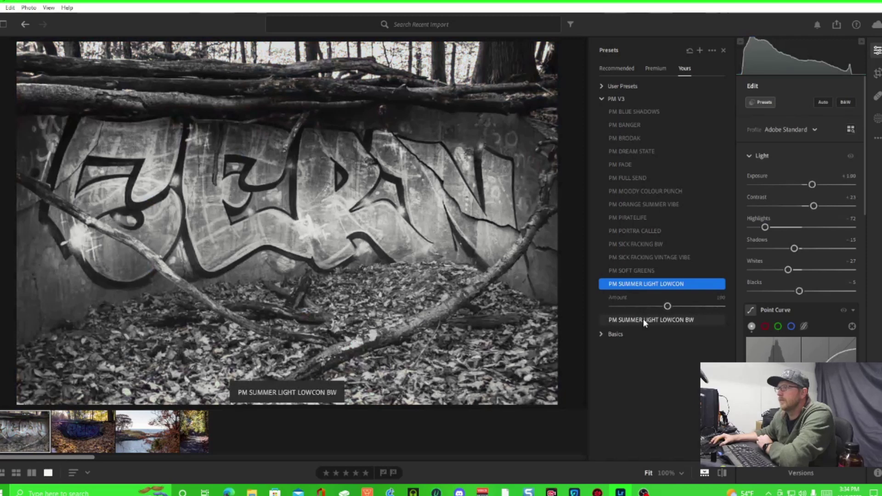
click(644, 320)
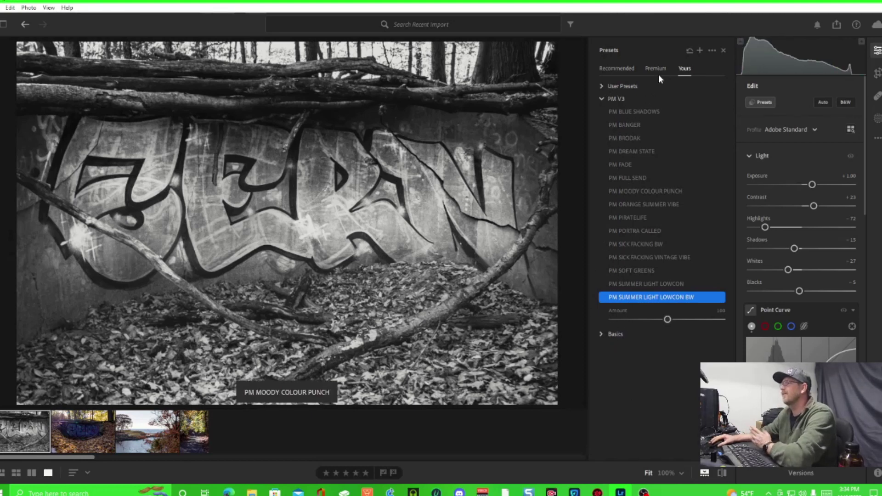
- Compare PM BANGER with BRODAK, DREAM STATE and FADE, then show the Premium preset groups
click(639, 113)
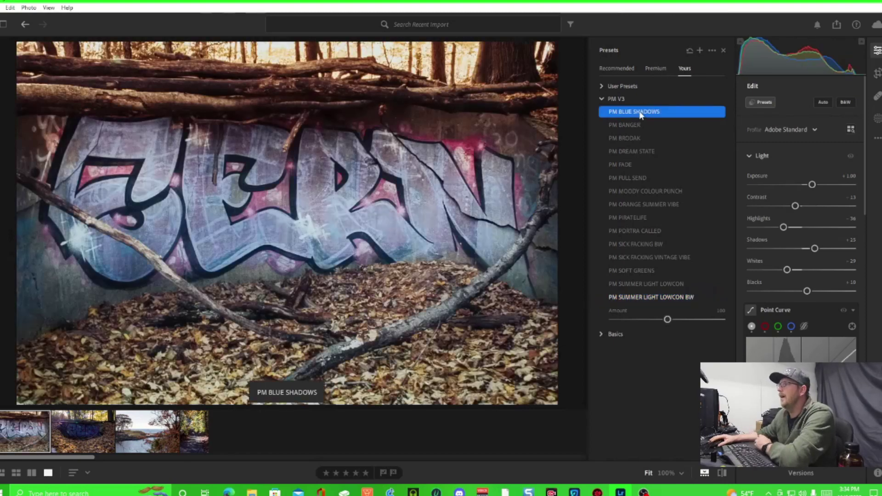
click(630, 150)
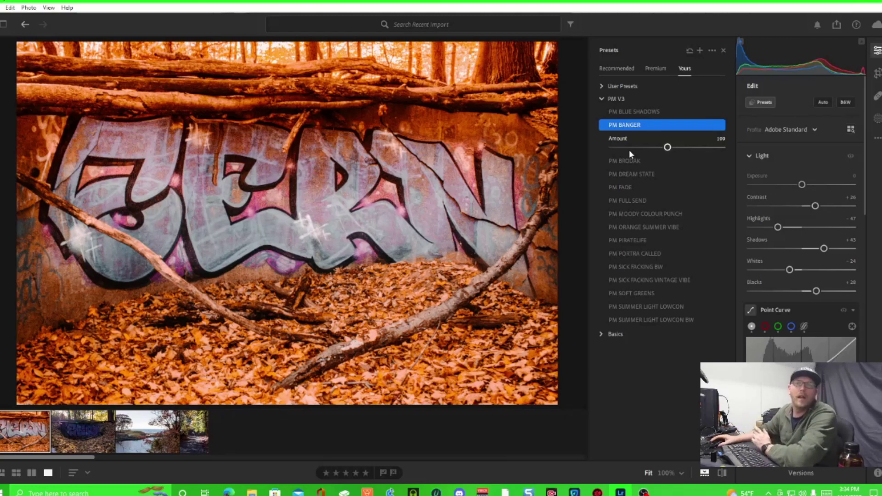
click(623, 159)
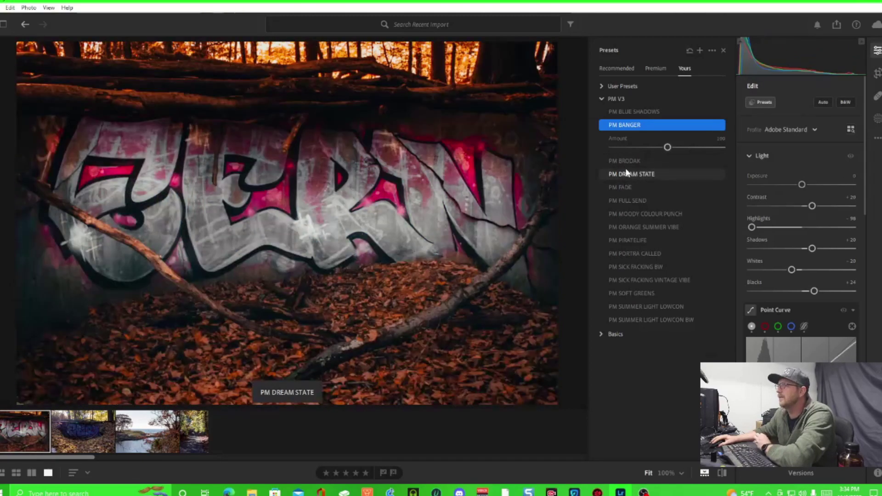
click(624, 187)
click(628, 176)
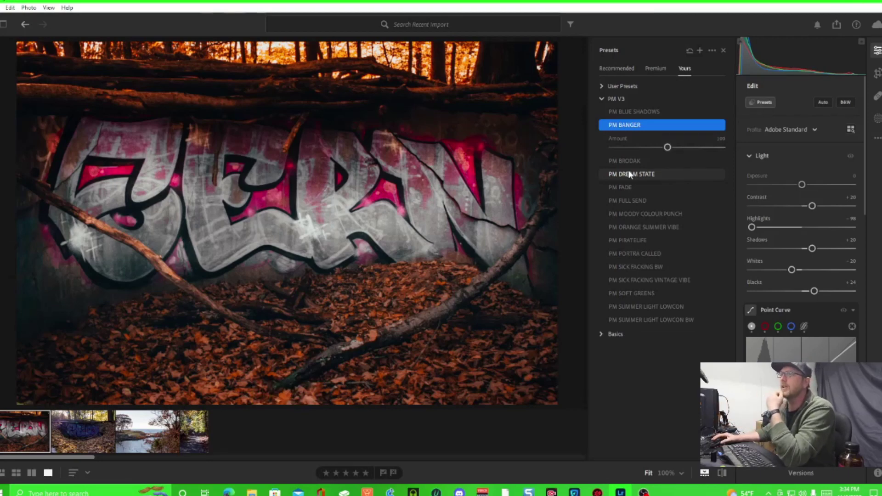
click(677, 189)
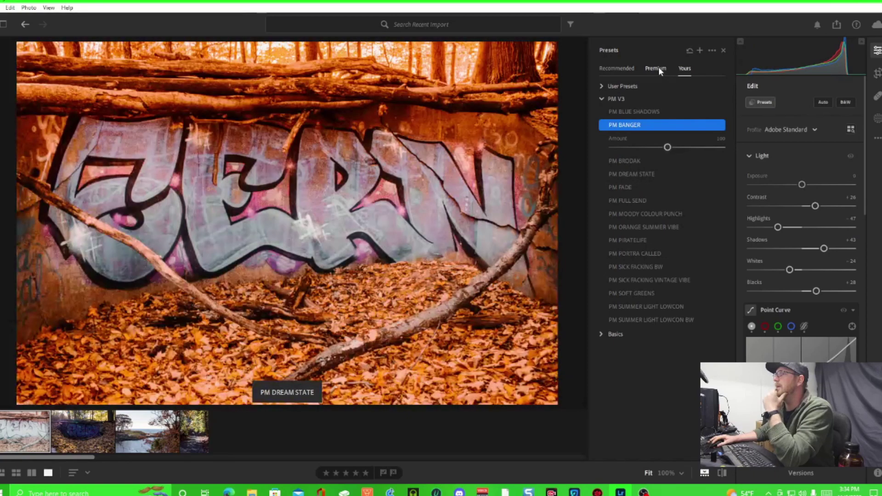
click(658, 68)
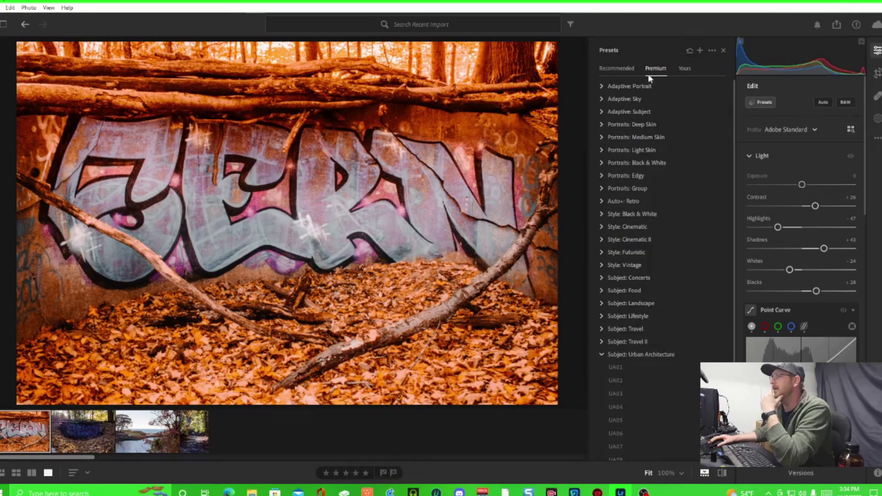
- Try Glamour Portrait, Enhance Eyes, Whiten Teeth, Darken Eyebrows and Smooth Hair, then close the presets list
click(641, 86)
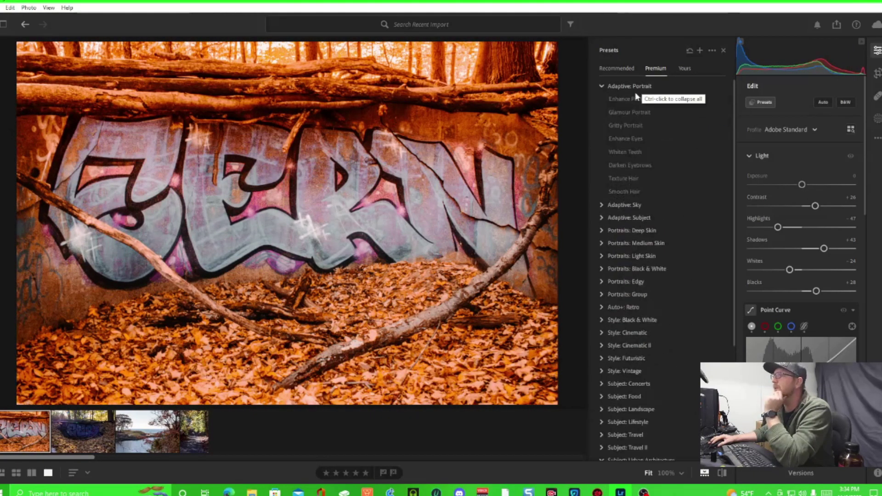
click(634, 114)
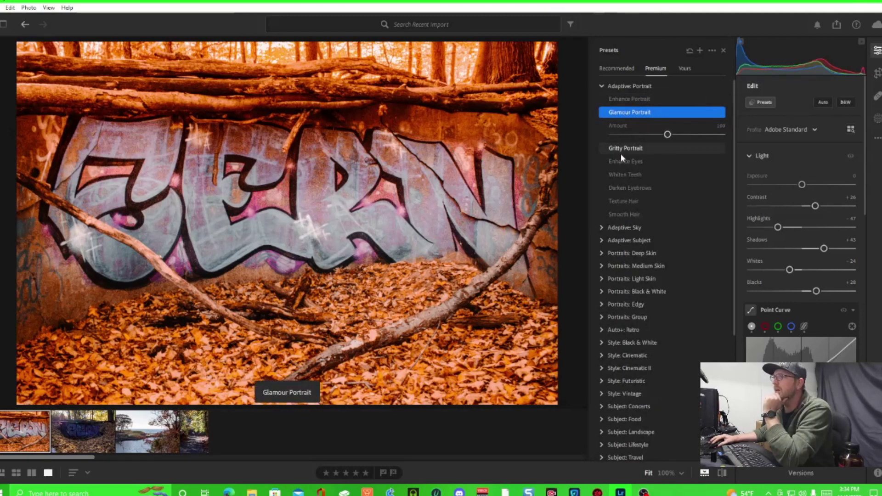
click(624, 154)
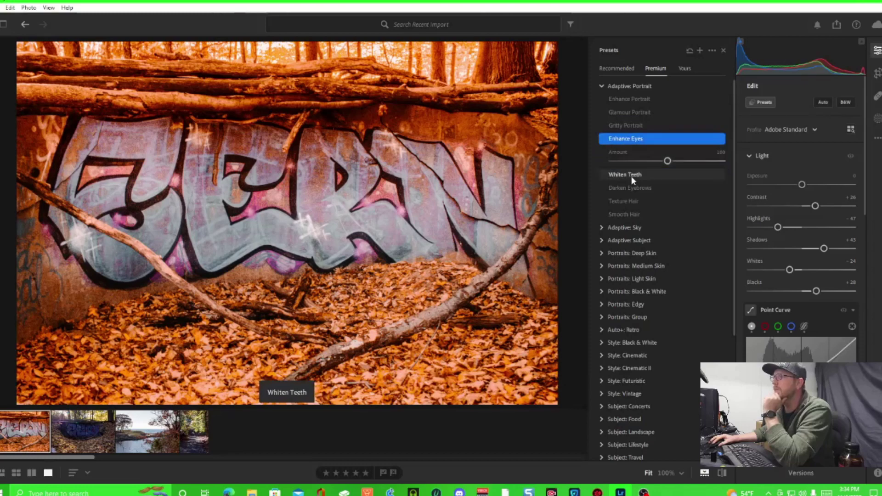
click(631, 176)
click(632, 192)
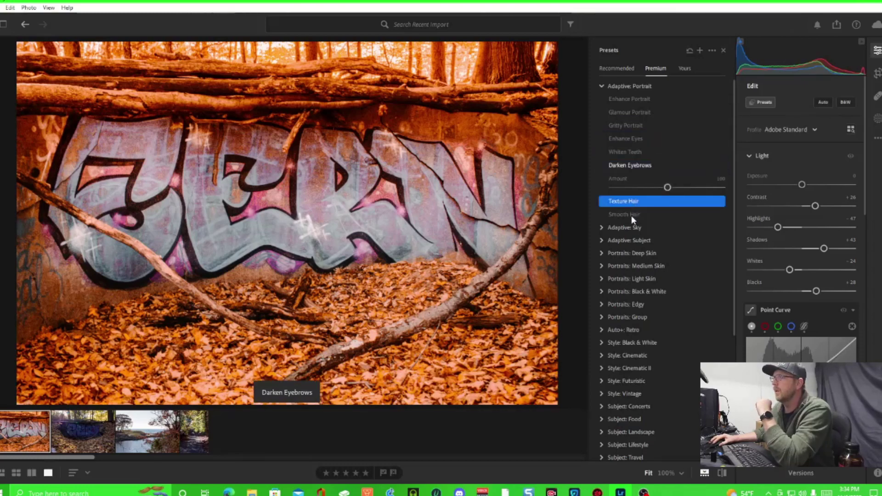
click(631, 215)
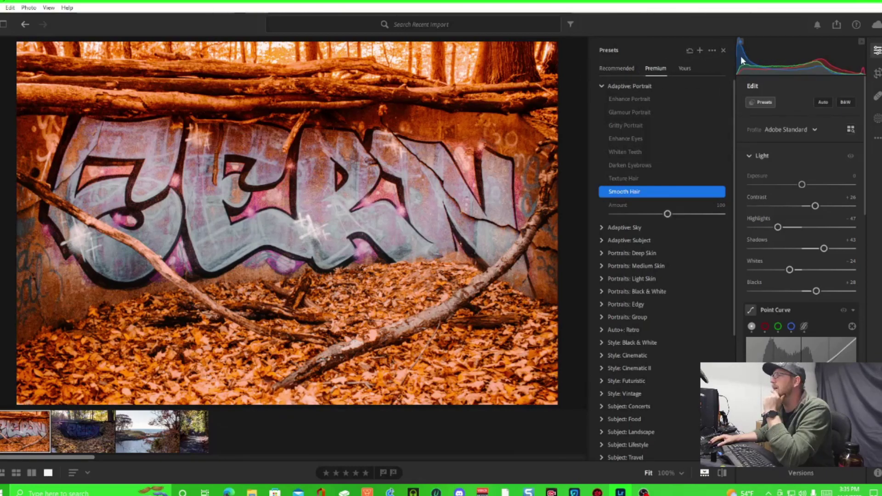
click(723, 51)
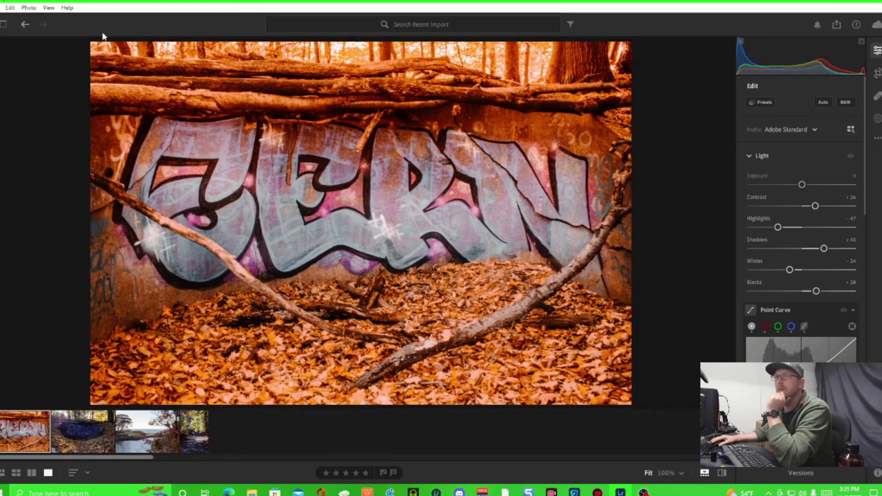
- Undo the last change, apply Auto light settings, check notifications, and launch File Explorer
click(26, 25)
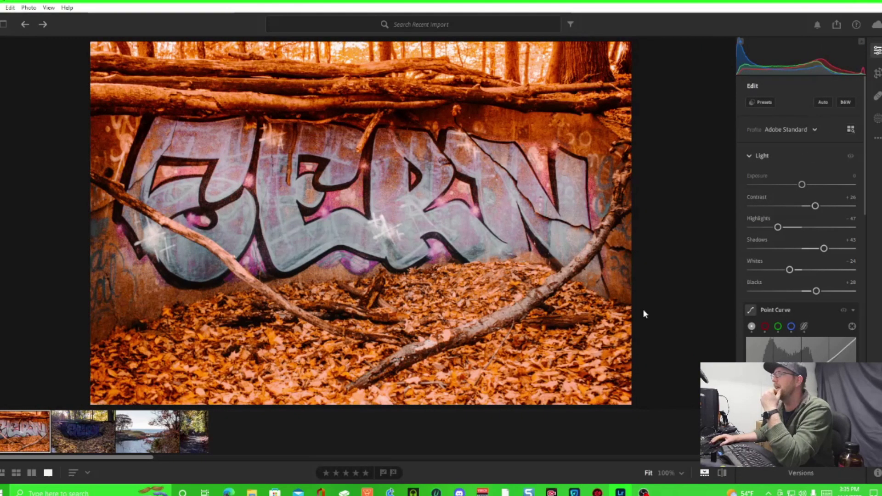
click(823, 98)
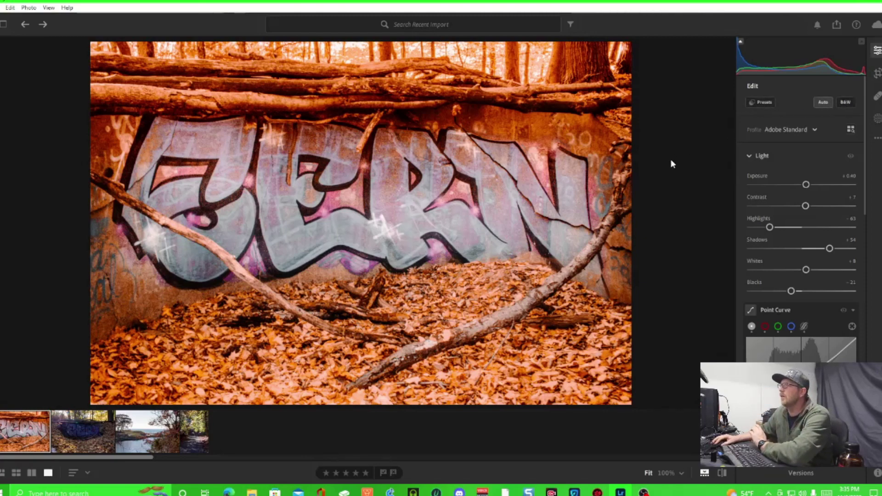
click(818, 26)
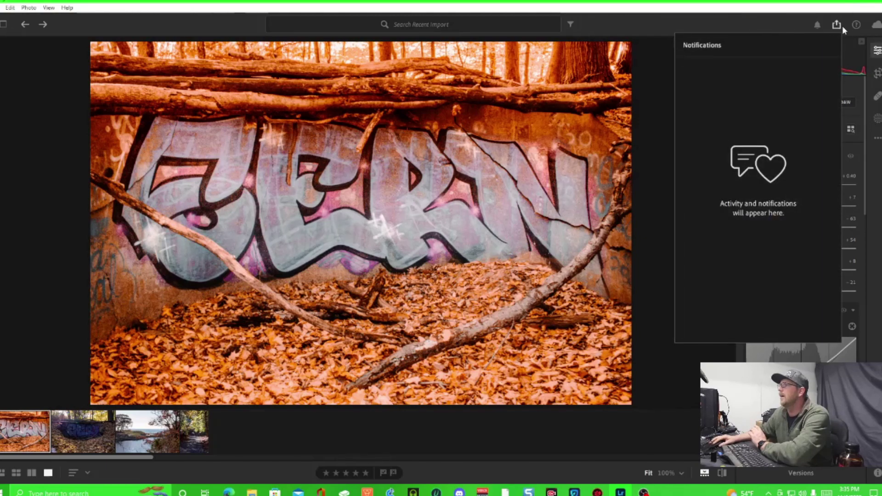
click(817, 24)
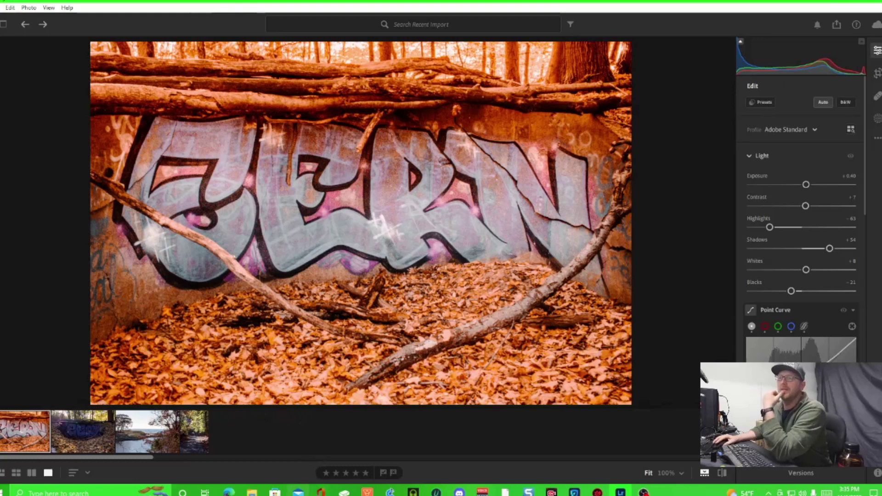
click(252, 491)
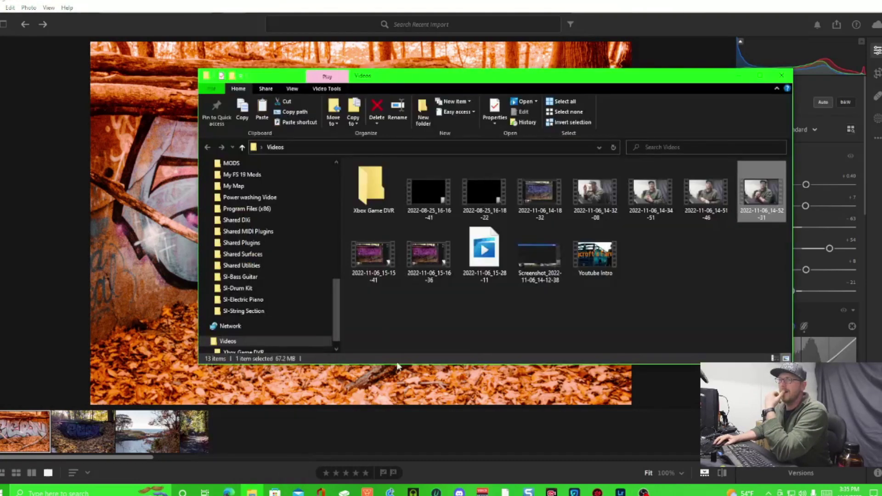
mouse_move(250, 197)
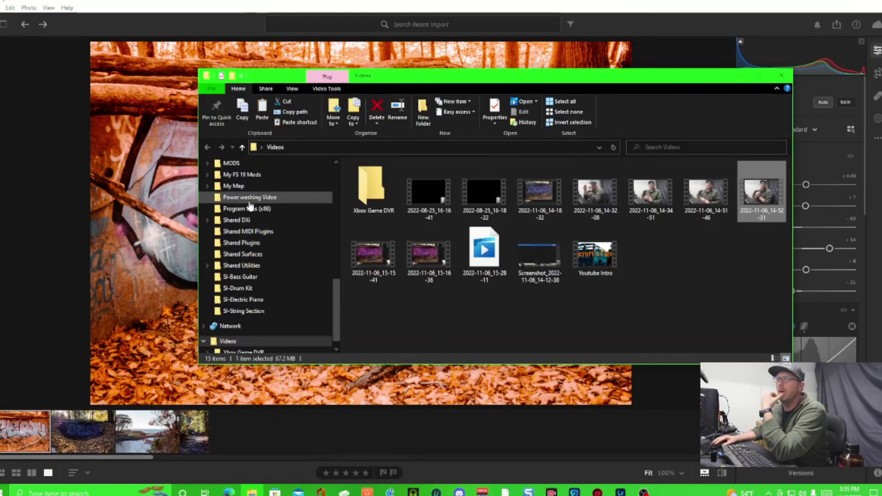
- Open the Canon 7d Mack ii pic folder on My Passport (D:) and open image 1B7A9183
scroll(268, 321, down, 1)
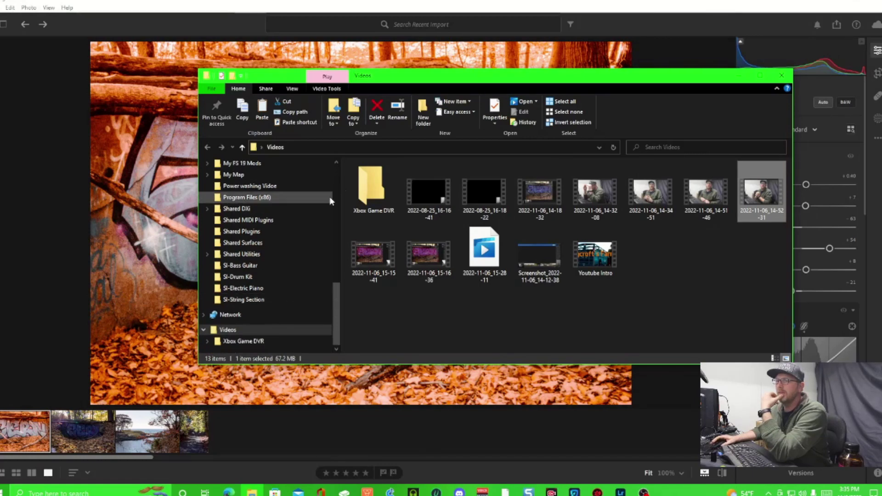
scroll(296, 298, up, 2)
scroll(257, 260, up, 2)
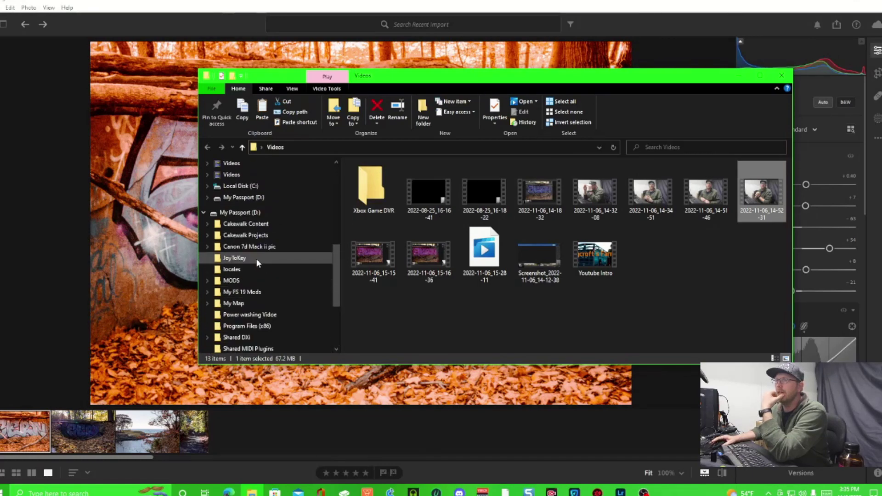
scroll(259, 302, up, 2)
click(260, 294)
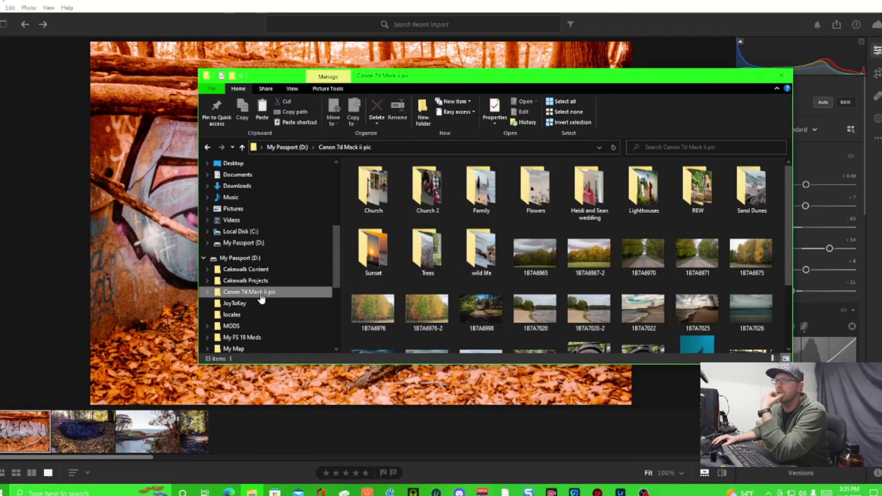
scroll(498, 260, down, 2)
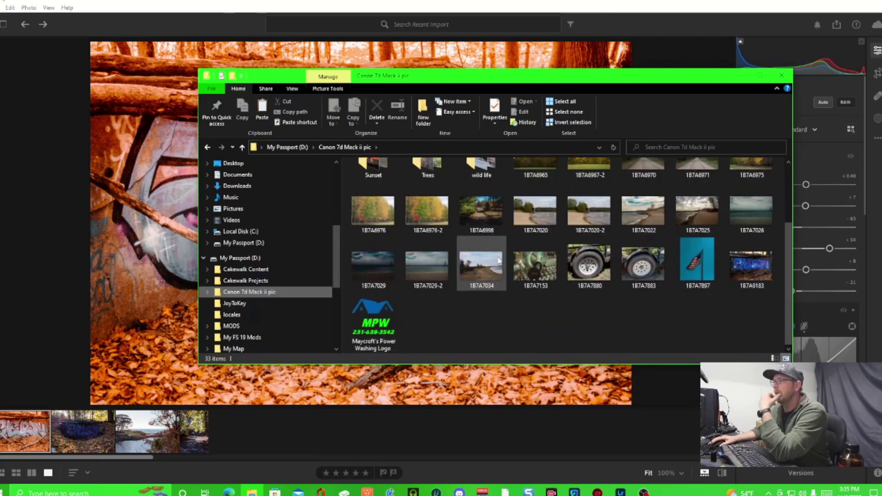
click(748, 273)
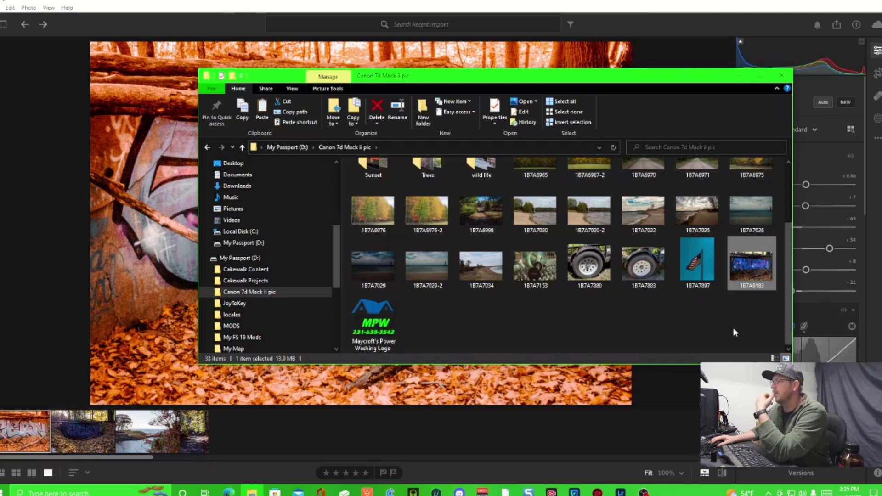
key(Return)
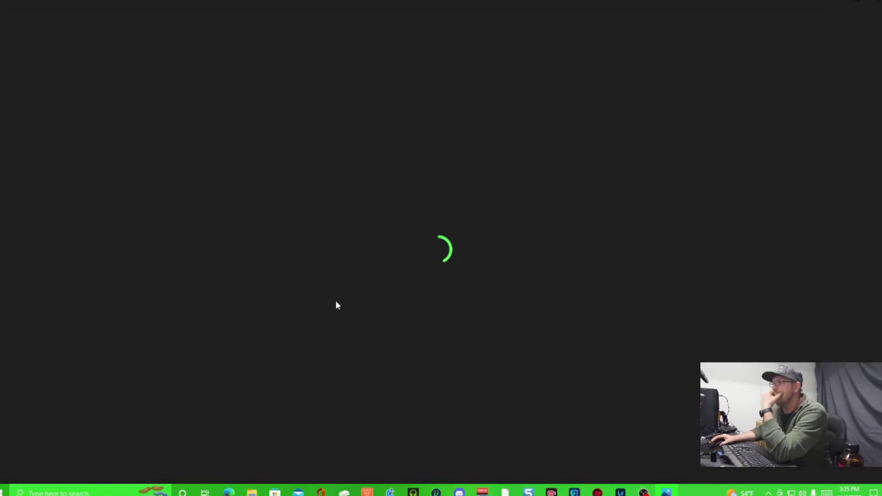